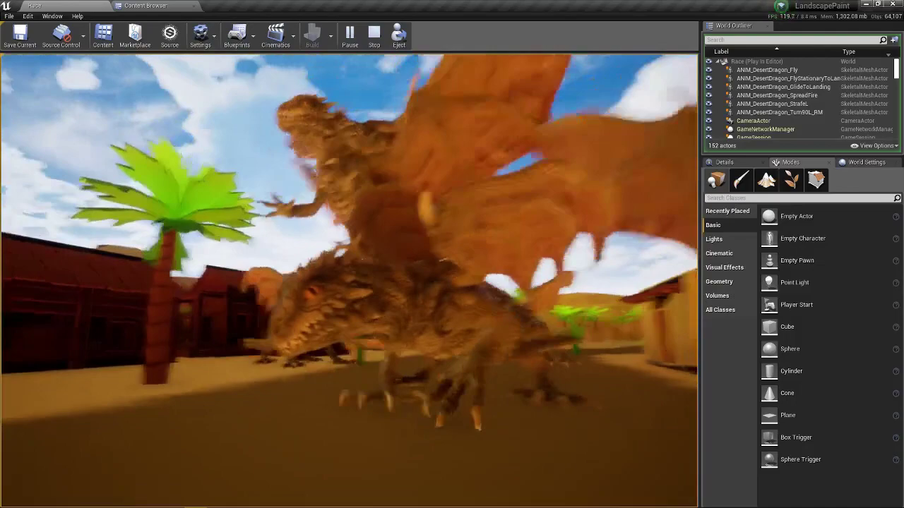
Stop the running preview, look over the desert dragons in the Race level, and play the level again
{"action": "key", "text": "Escape"}
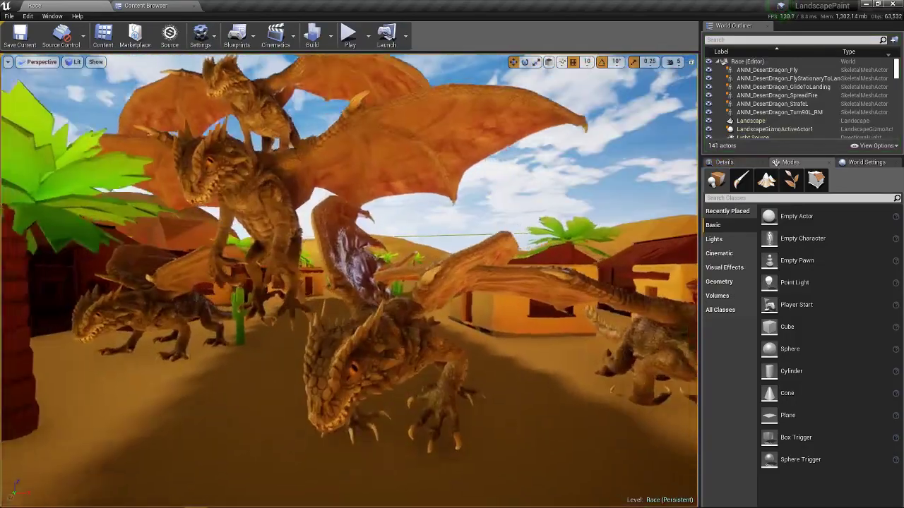
{"action": "mouse_move", "coordinate": [101, 213]}
{"action": "right_mouse_down"}
{"action": "mouse_move", "coordinate": [162, 230]}
{"action": "mouse_move", "coordinate": [85, 222]}
{"action": "mouse_move", "coordinate": [101, 213]}
{"action": "right_mouse_up"}
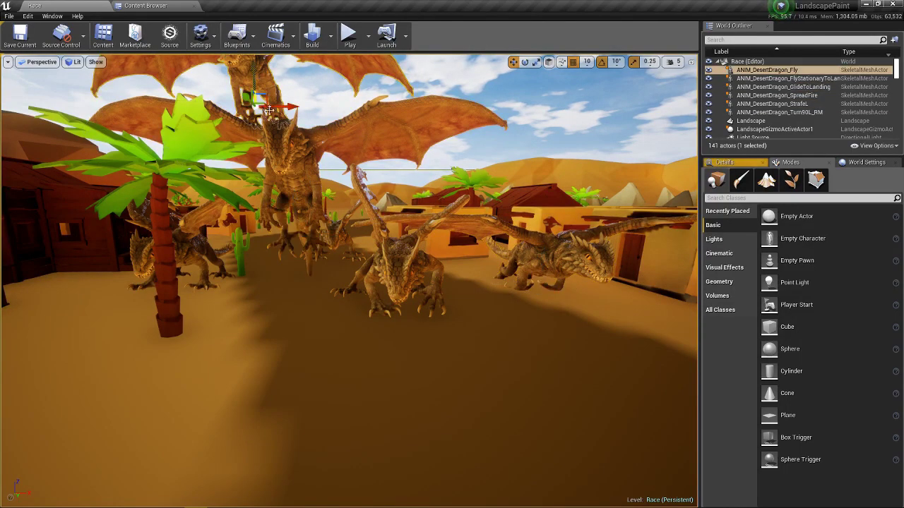
{"action": "right_click_drag", "start_coordinate": [269, 110], "coordinate": [226, 145]}
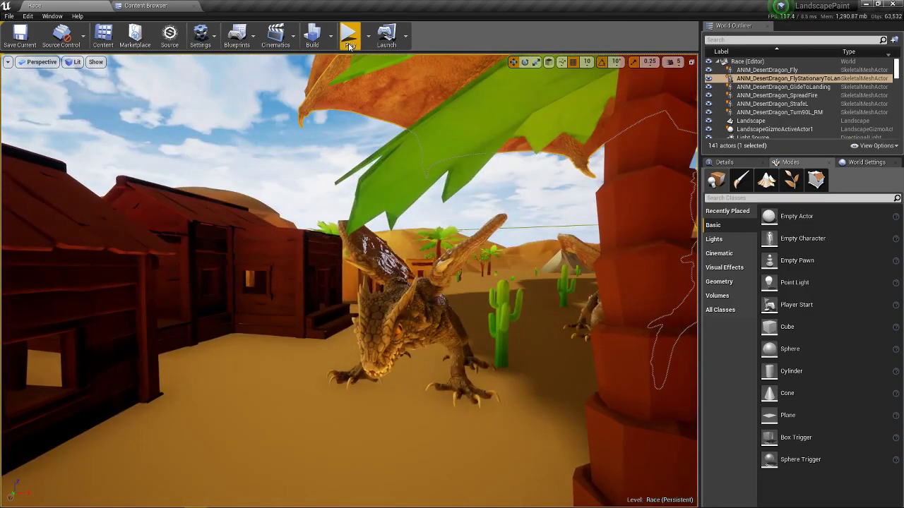
{"action": "left_click", "coordinate": [348, 36]}
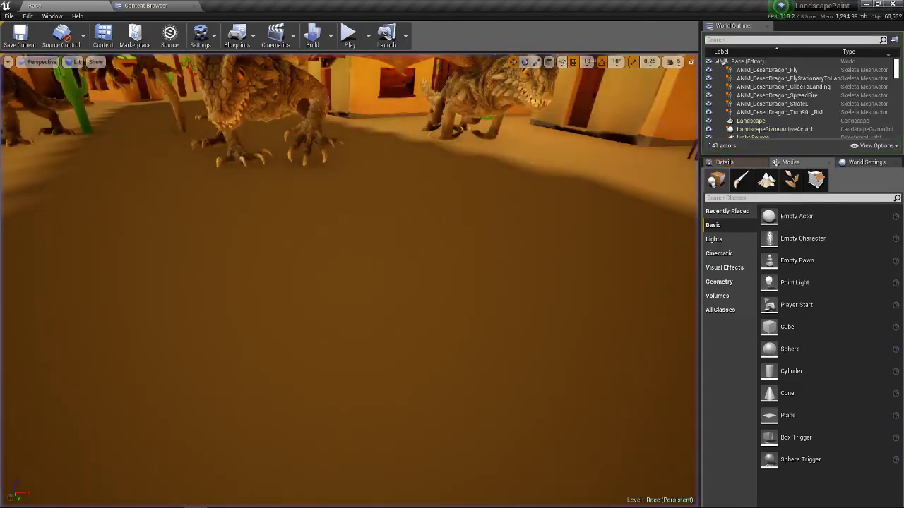
Fly around the dragons between the village houses and palm trees to examine their models up close
{"action": "right_click_drag", "start_coordinate": [211, 247], "coordinate": [202, 113]}
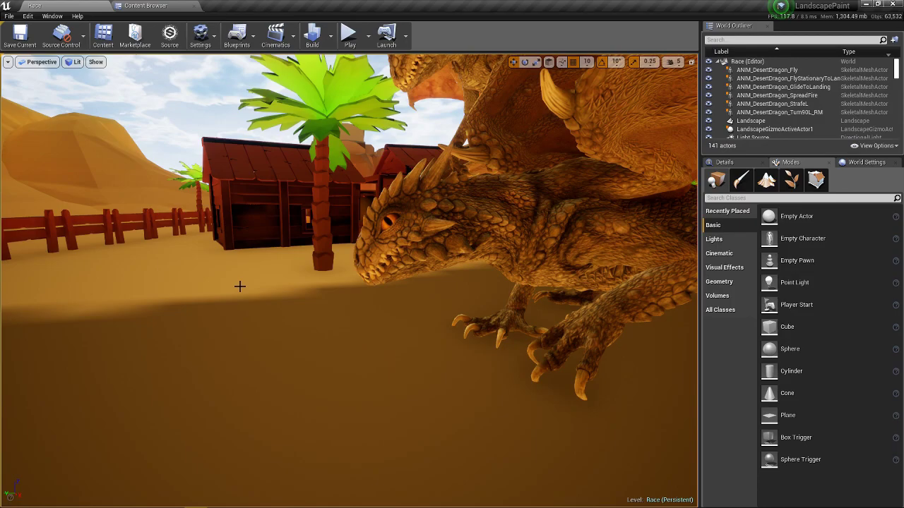
{"action": "right_click_drag", "start_coordinate": [297, 273], "coordinate": [344, 260]}
{"action": "key", "text": "w"}
{"action": "key", "text": "s"}
{"action": "key", "text": "w"}
{"action": "right_click_drag", "start_coordinate": [184, 275], "coordinate": [182, 275]}
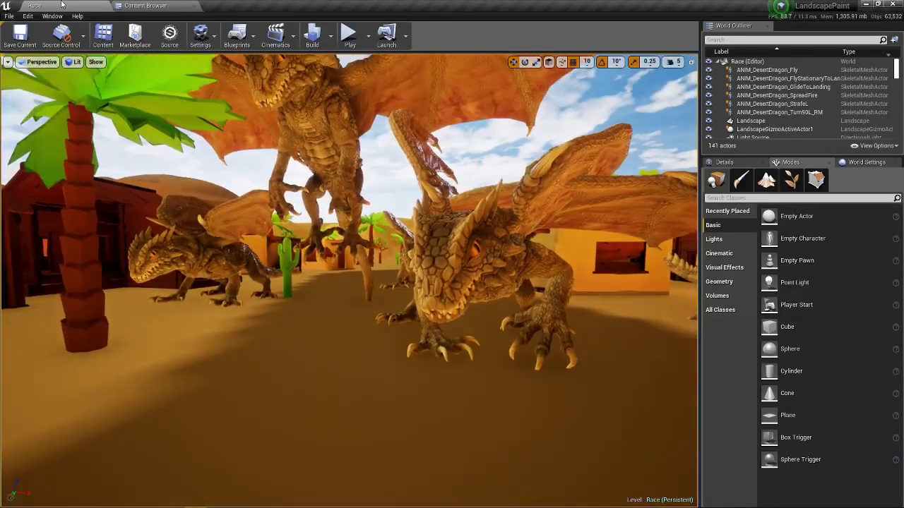
Open the Map level from the Blubadub/Landscape folder and survey its forest, river and mountains
{"action": "left_click", "coordinate": [10, 16]}
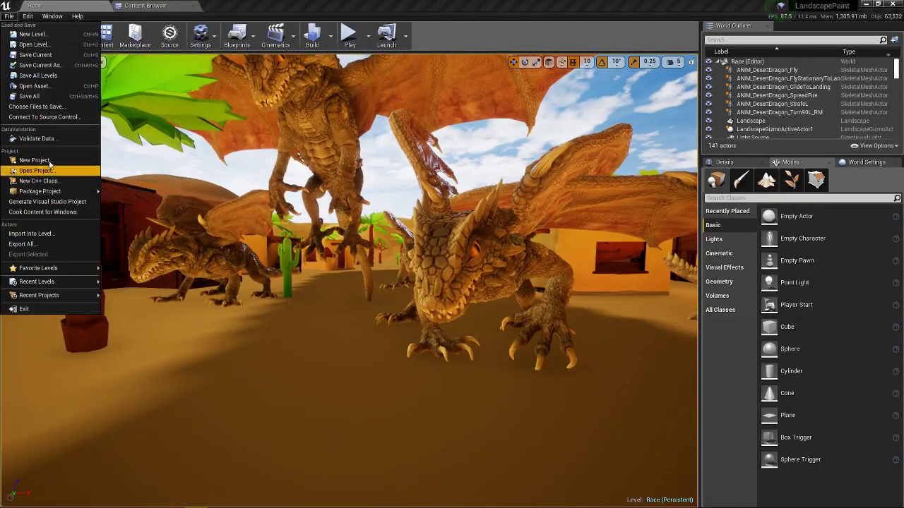
{"action": "left_click", "coordinate": [57, 44]}
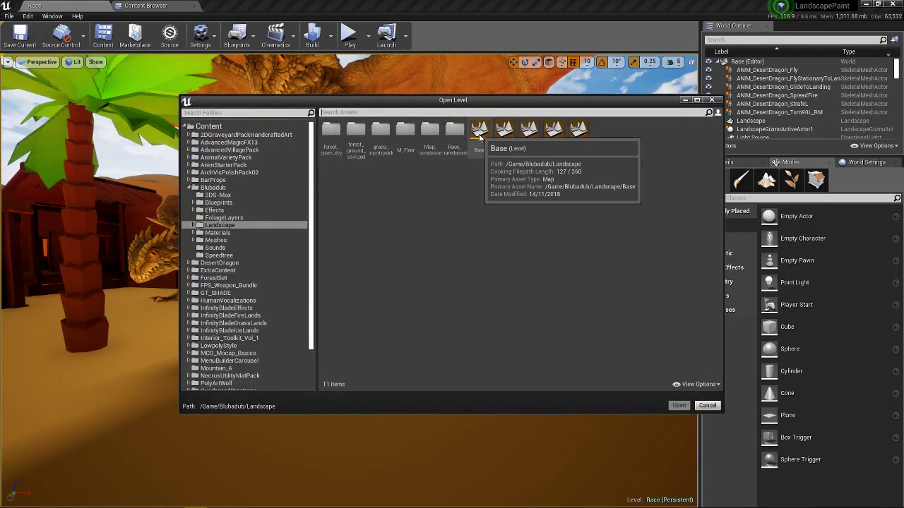
{"action": "double_click", "coordinate": [530, 134]}
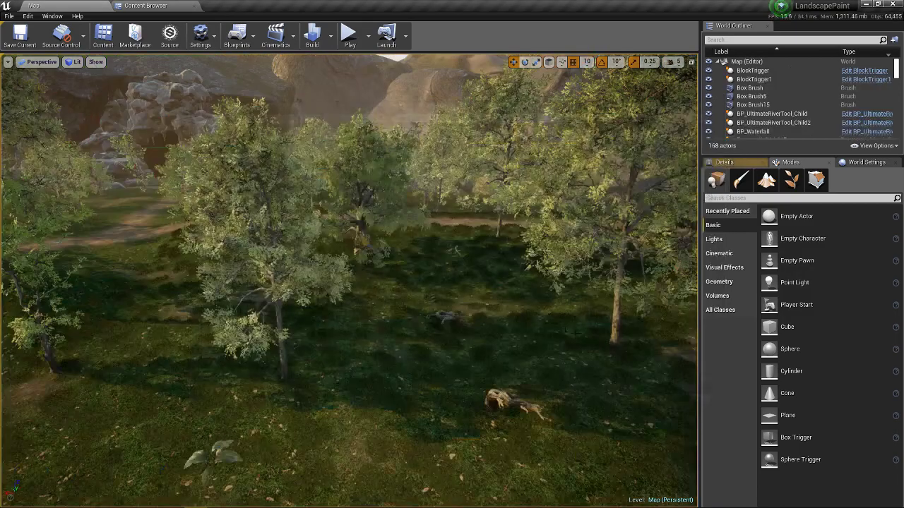
{"action": "right_click_drag", "start_coordinate": [542, 310], "coordinate": [438, 212]}
{"action": "right_click_drag", "start_coordinate": [508, 292], "coordinate": [561, 280]}
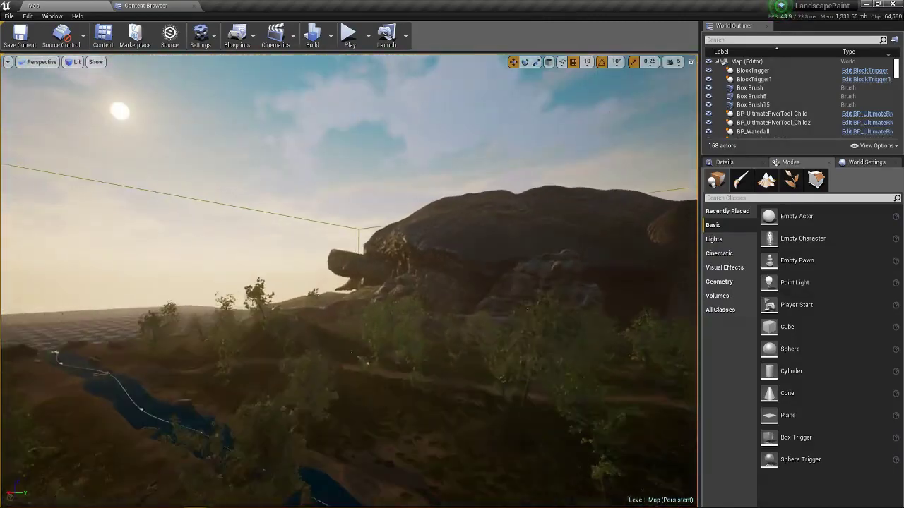
{"action": "right_click_drag", "start_coordinate": [560, 281], "coordinate": [540, 283]}
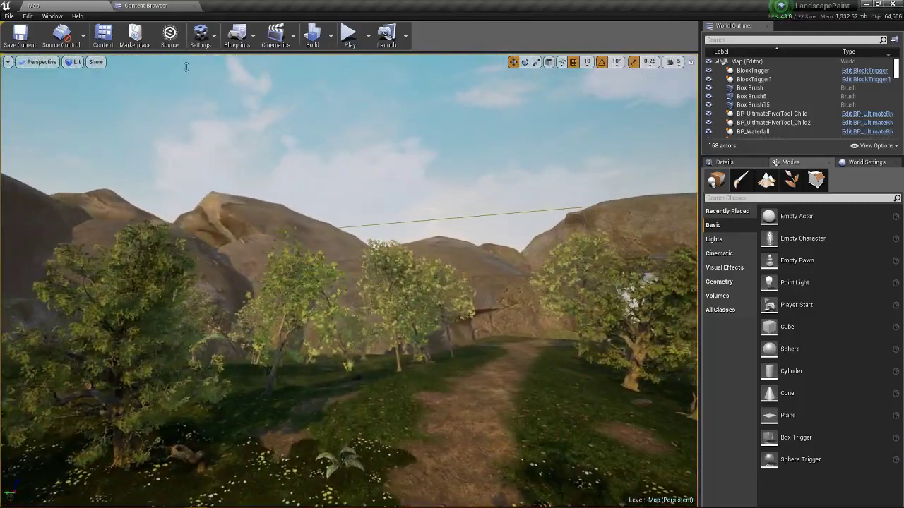
Open the Cave level from the Blubadub/Landscape folder
{"action": "left_click", "coordinate": [9, 17]}
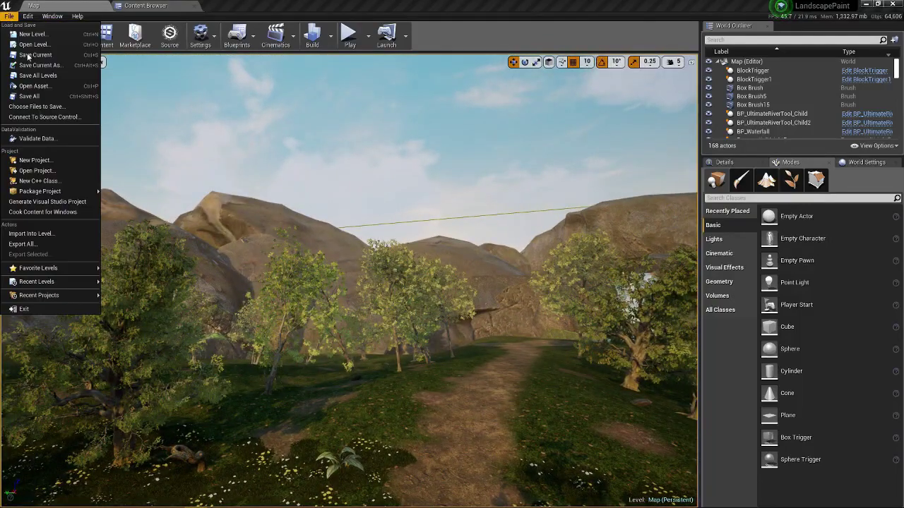
{"action": "left_click", "coordinate": [28, 45]}
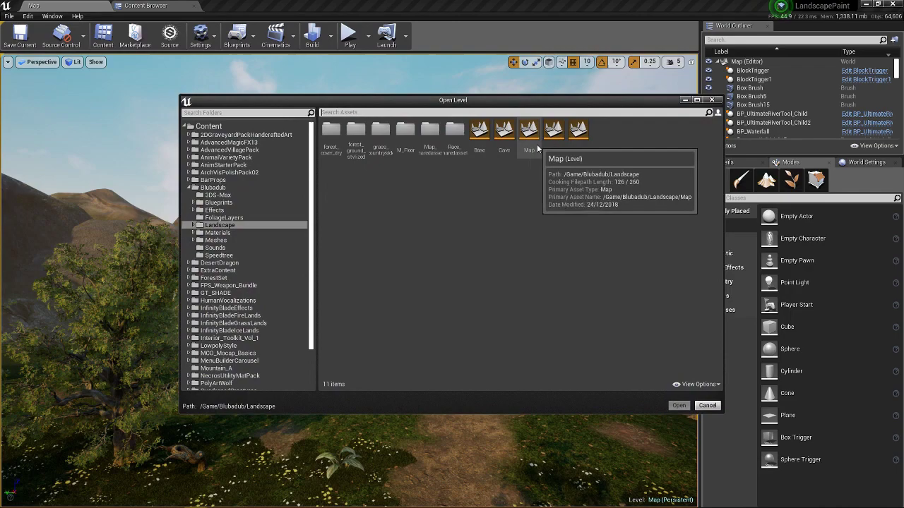
{"action": "double_click", "coordinate": [512, 147]}
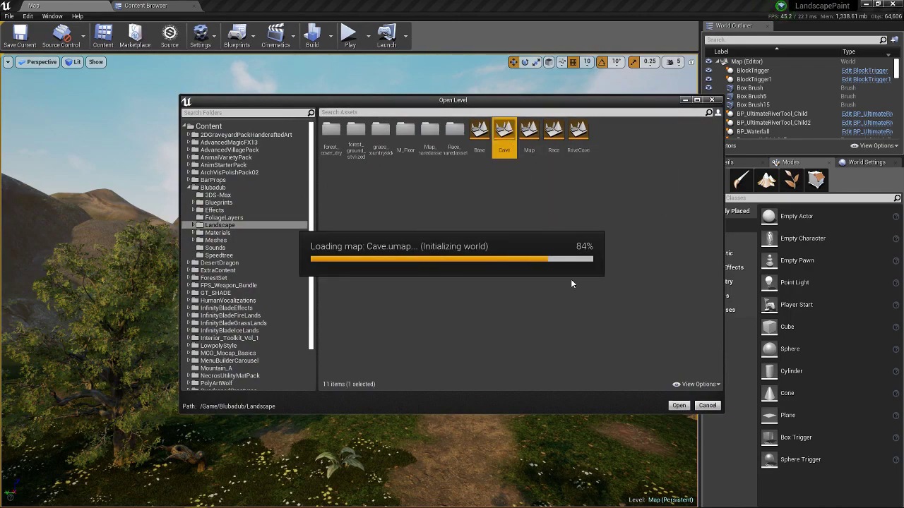
{"action": "right_click_drag", "start_coordinate": [572, 284], "coordinate": [540, 378]}
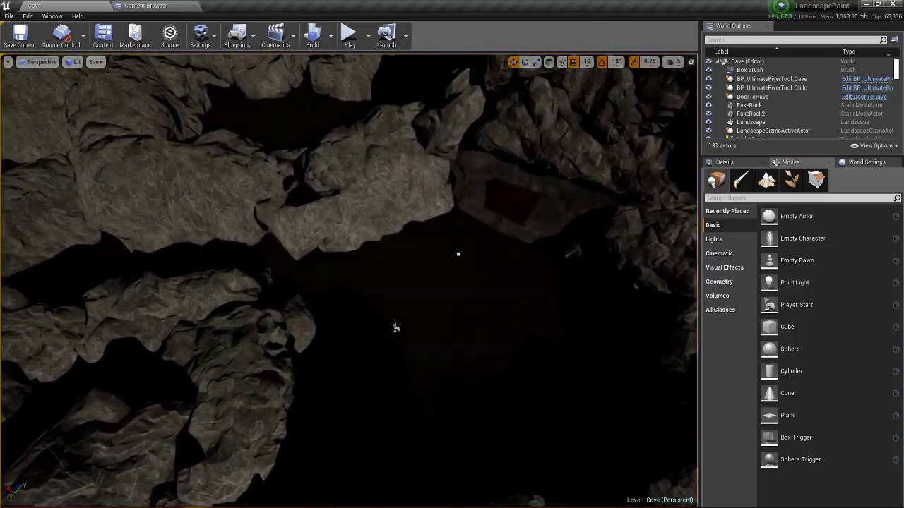
Play the Cave level, walk through the dark cave with the flashlight, and stop the preview
{"action": "left_click", "coordinate": [353, 35]}
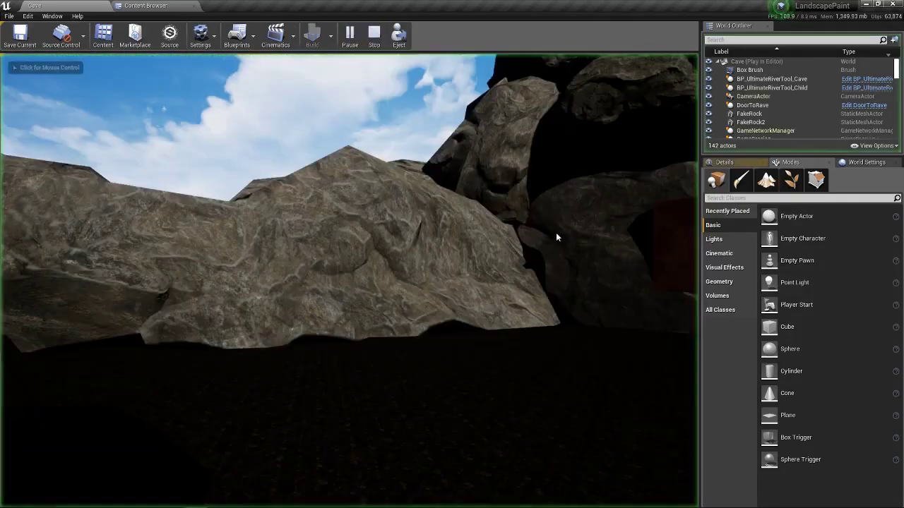
{"action": "key", "text": "w"}
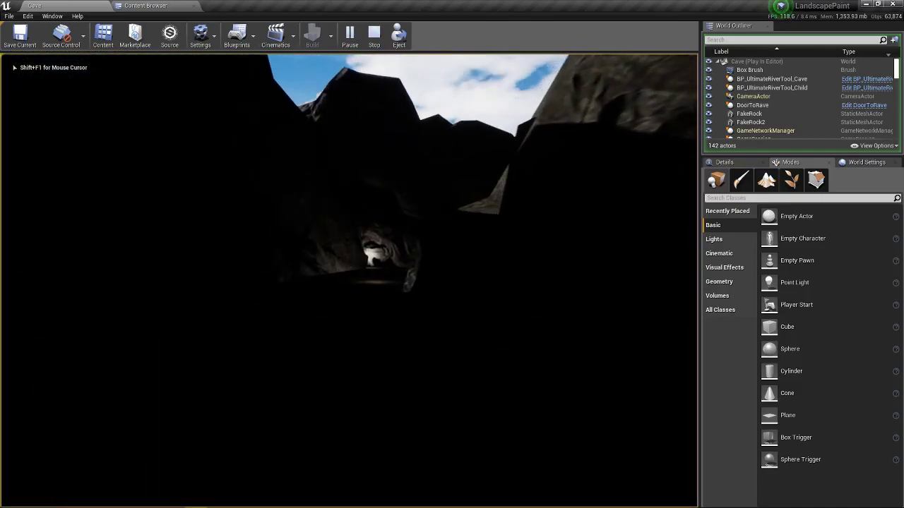
{"action": "key", "text": "w"}
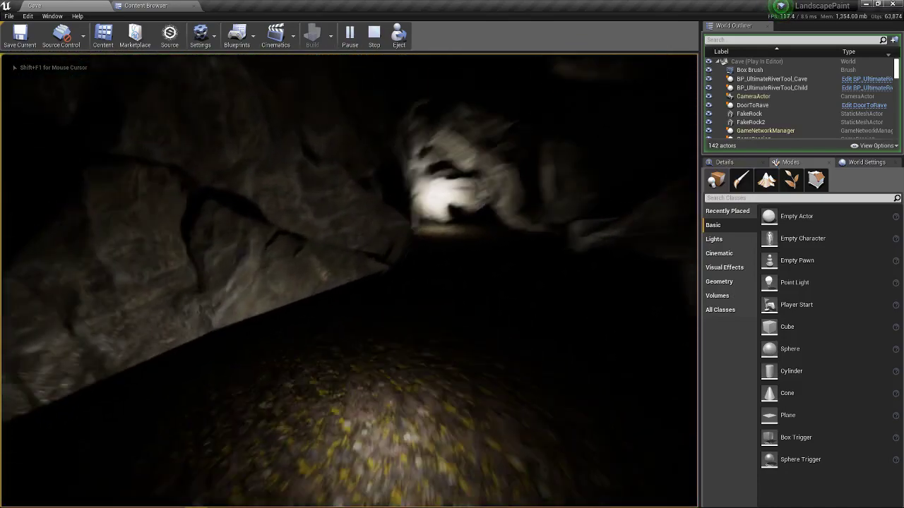
{"action": "key", "text": "w"}
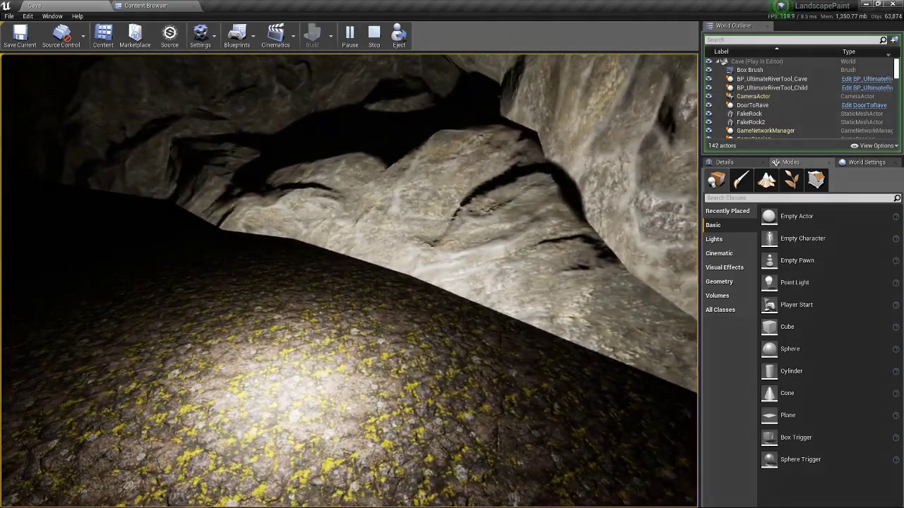
{"action": "key", "text": "Escape"}
Survey the Cave level's rock formations from above and reopen the Map level
{"action": "right_click_drag", "start_coordinate": [349, 281], "coordinate": [304, 183]}
{"action": "key", "text": "w"}
{"action": "key", "text": "w"}
{"action": "key", "text": "w"}
{"action": "key", "text": "w"}
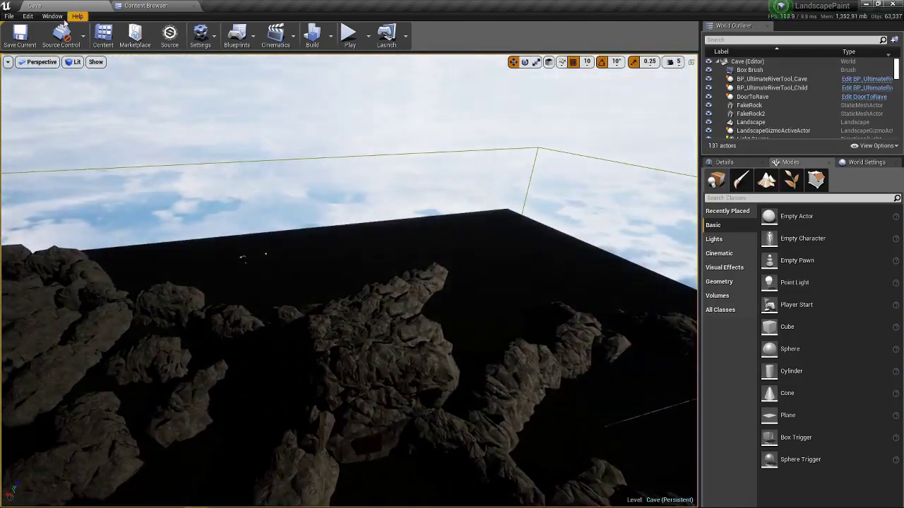
{"action": "left_click", "coordinate": [9, 16]}
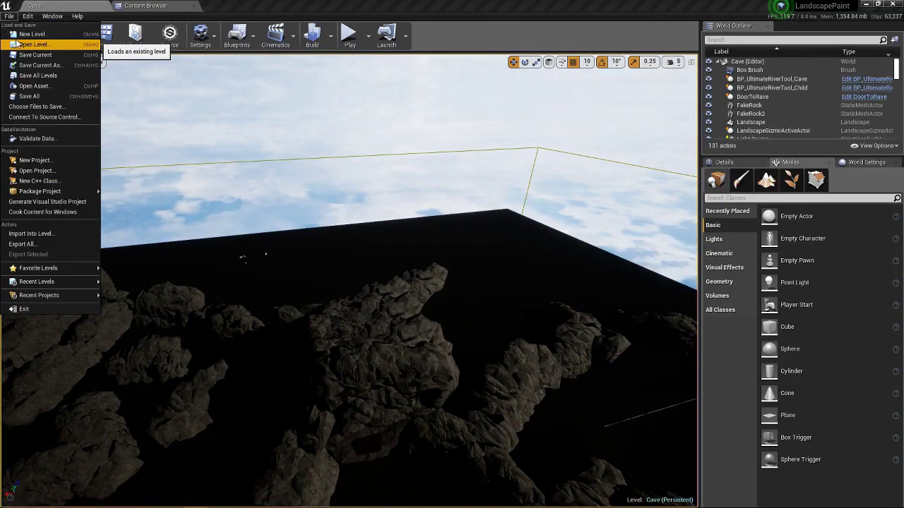
{"action": "left_click", "coordinate": [29, 45]}
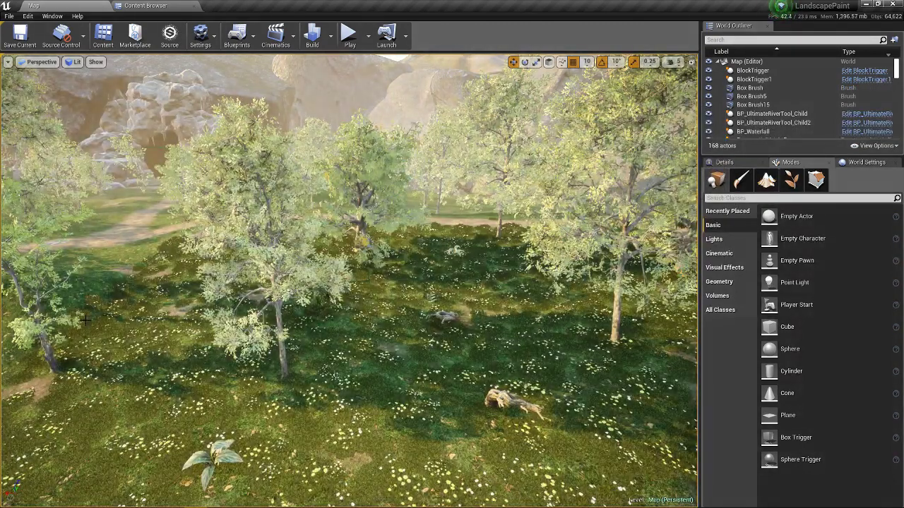
Switch from Unreal Editor to the web browser and look over the new WordPress site's home page
{"action": "left_click", "coordinate": [864, 4]}
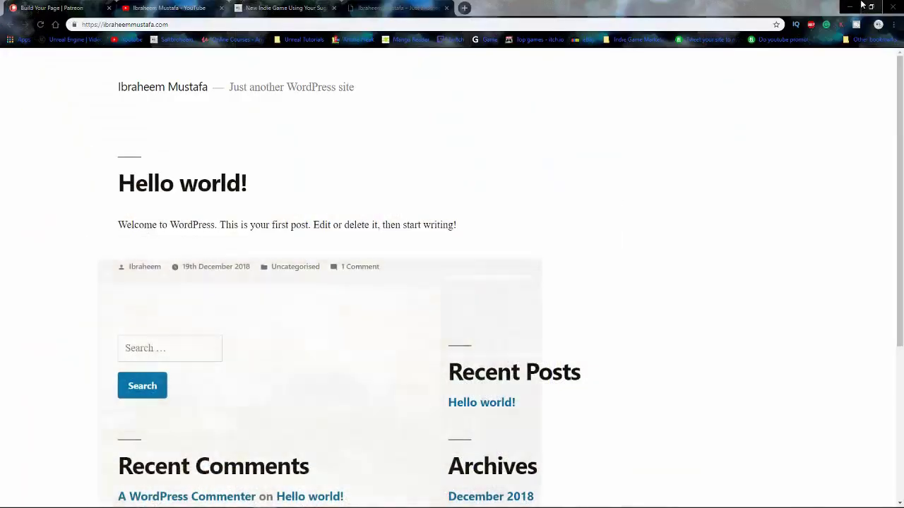
{"action": "scroll", "coordinate": [234, 111], "scroll_direction": "down", "scroll_amount": 3}
{"action": "scroll", "coordinate": [234, 111], "scroll_direction": "up", "scroll_amount": 3}
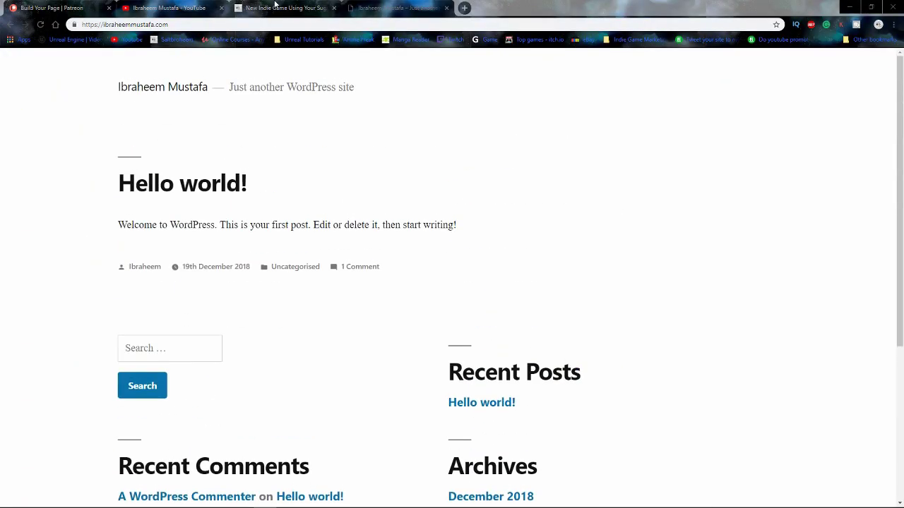
On the Saltbroheem website, open the blog post "7 Reasons Why the Epic Games Store Will Beat Steam"
{"action": "left_click", "coordinate": [275, 6]}
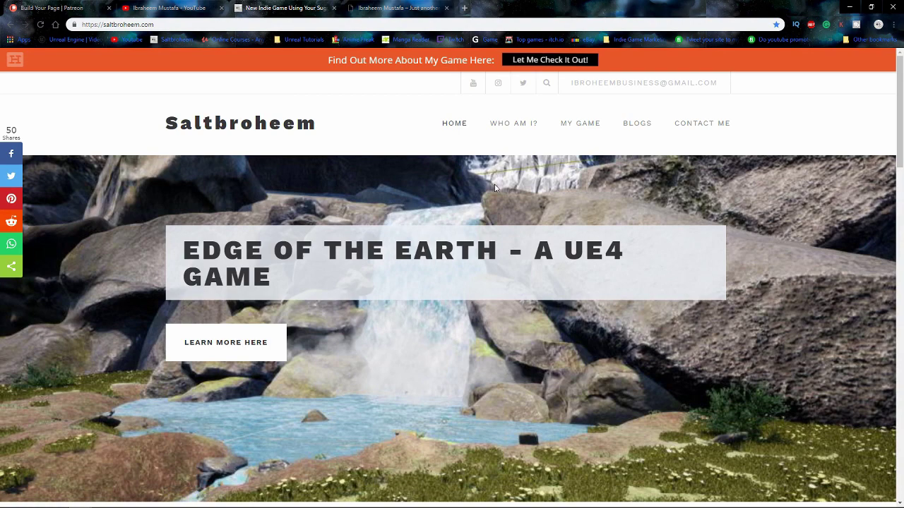
{"action": "left_click", "coordinate": [647, 131]}
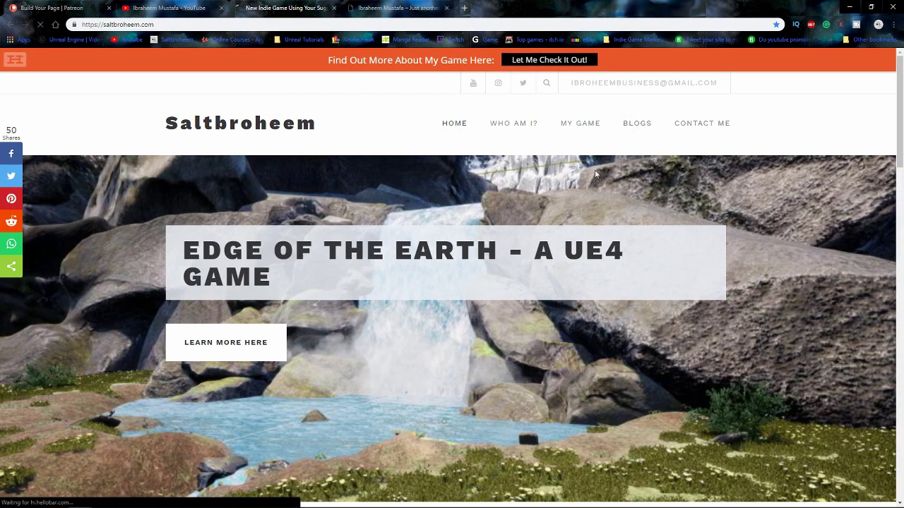
{"action": "left_click", "coordinate": [306, 439]}
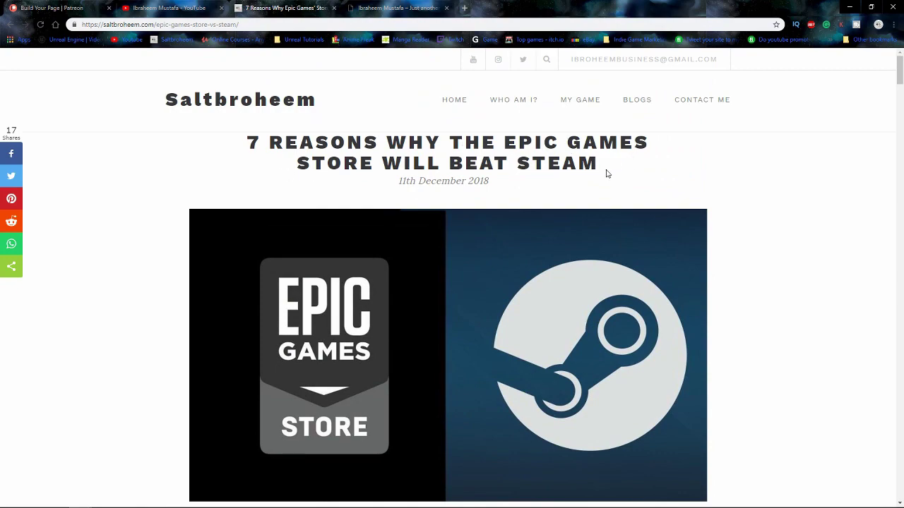
Skim the Epic Games Store versus Steam article, including its section on Steam's history, and return to its title
{"action": "scroll", "coordinate": [605, 175], "scroll_direction": "down", "scroll_amount": 9}
{"action": "scroll", "coordinate": [409, 117], "scroll_direction": "up", "scroll_amount": 7}
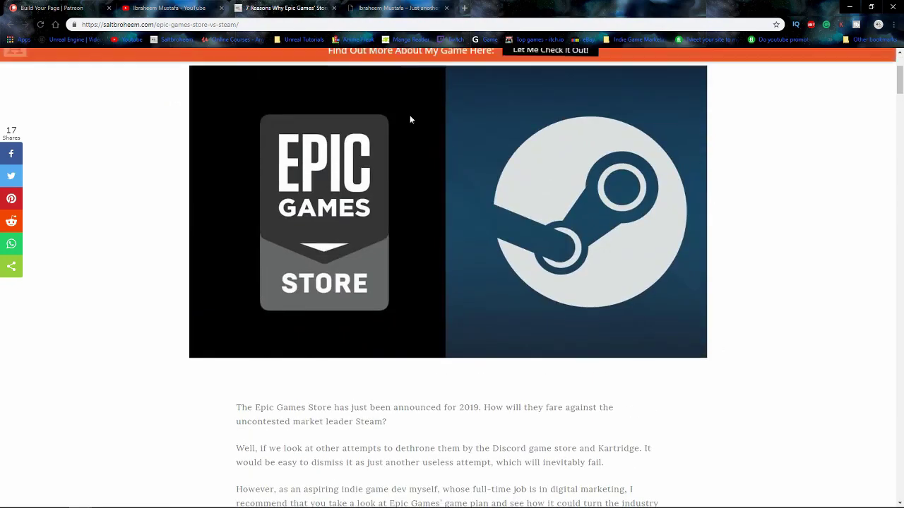
{"action": "scroll", "coordinate": [417, 268], "scroll_direction": "up", "scroll_amount": 3}
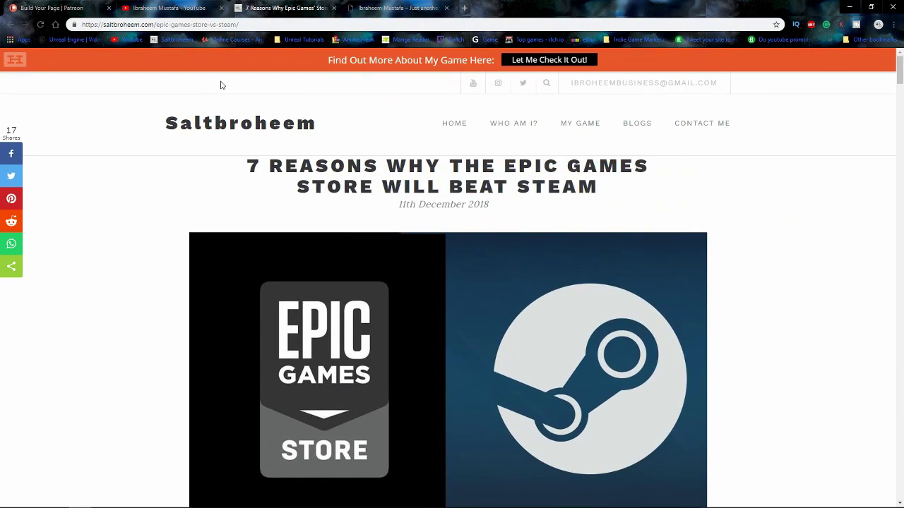
{"action": "scroll", "coordinate": [460, 359], "scroll_direction": "down", "scroll_amount": 9}
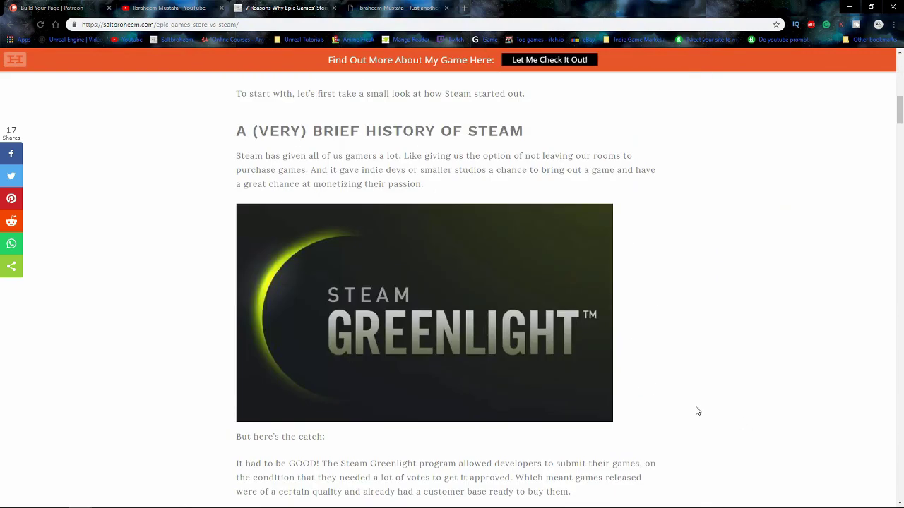
{"action": "scroll", "coordinate": [696, 409], "scroll_direction": "down", "scroll_amount": 6}
{"action": "scroll", "coordinate": [682, 365], "scroll_direction": "up", "scroll_amount": 15}
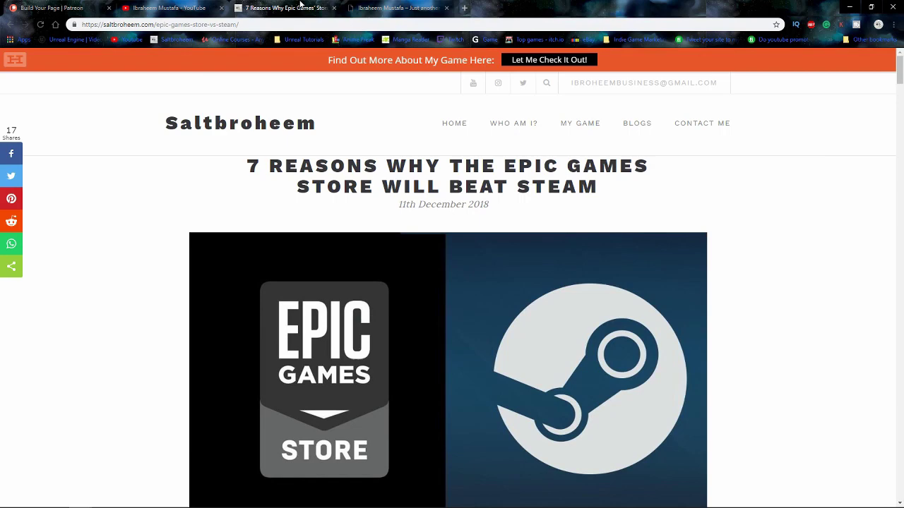
Show the YouTube channel page, highlight the channel name, and open the channel art upload dialog
{"action": "left_click", "coordinate": [166, 7]}
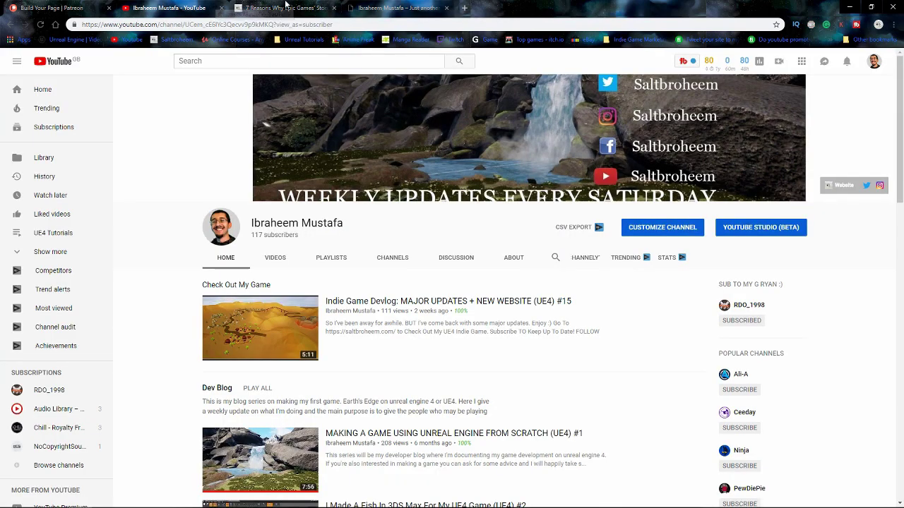
{"action": "left_click", "coordinate": [231, 4]}
{"action": "left_click", "coordinate": [225, 4]}
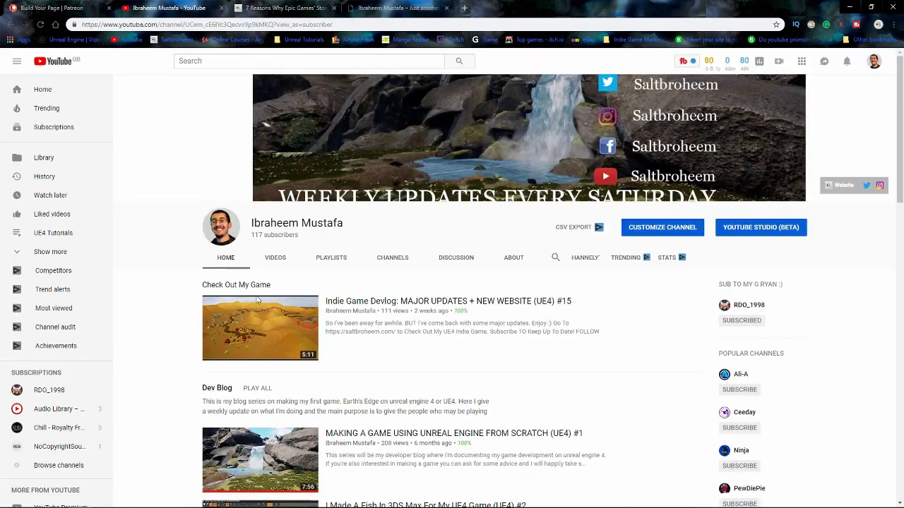
{"action": "left_click_drag", "start_coordinate": [304, 239], "coordinate": [219, 226]}
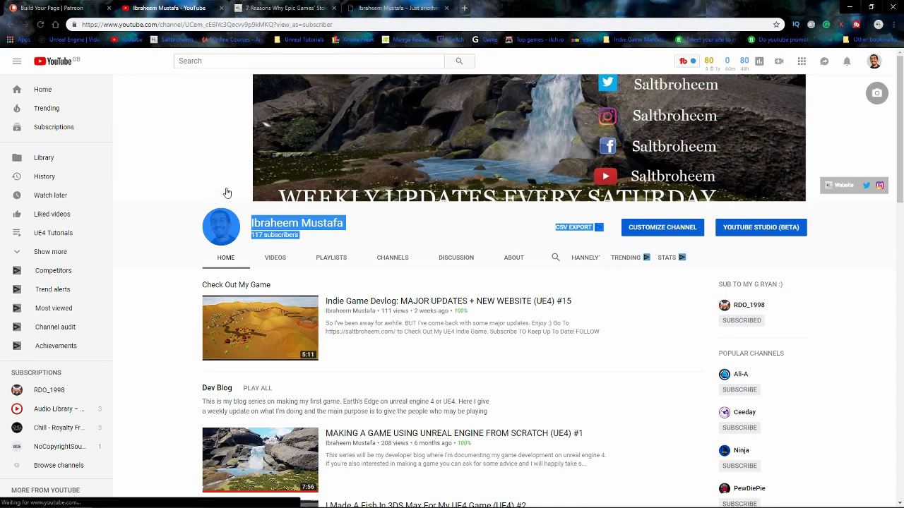
{"action": "left_click", "coordinate": [227, 194]}
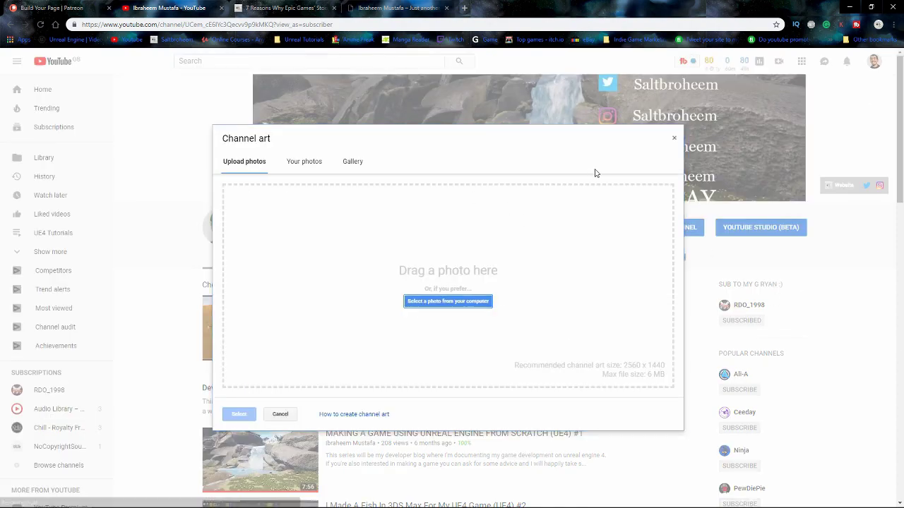
Close the channel art upload dialog and highlight the channel name on the YouTube channel page
{"action": "left_click", "coordinate": [674, 138]}
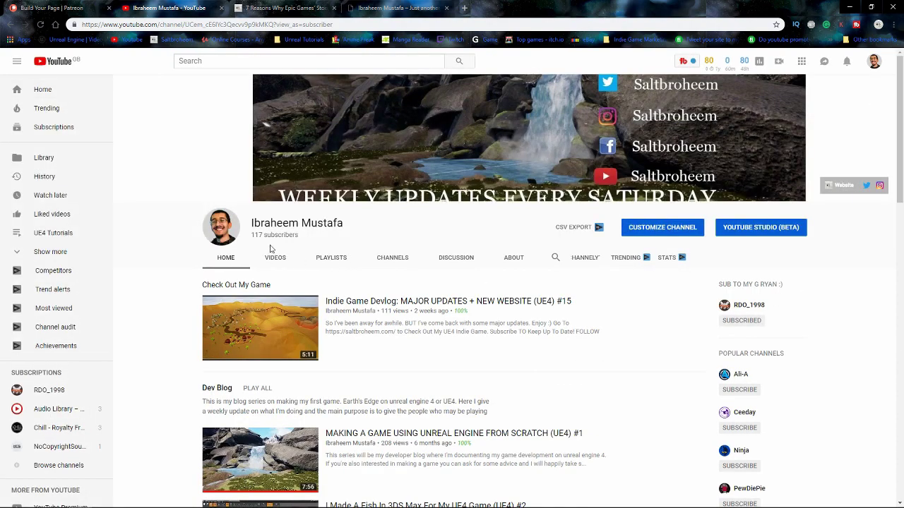
{"action": "left_click_drag", "start_coordinate": [355, 230], "coordinate": [267, 218]}
{"action": "left_click", "coordinate": [380, 227]}
{"action": "left_click_drag", "start_coordinate": [380, 224], "coordinate": [301, 216]}
{"action": "left_click", "coordinate": [301, 216]}
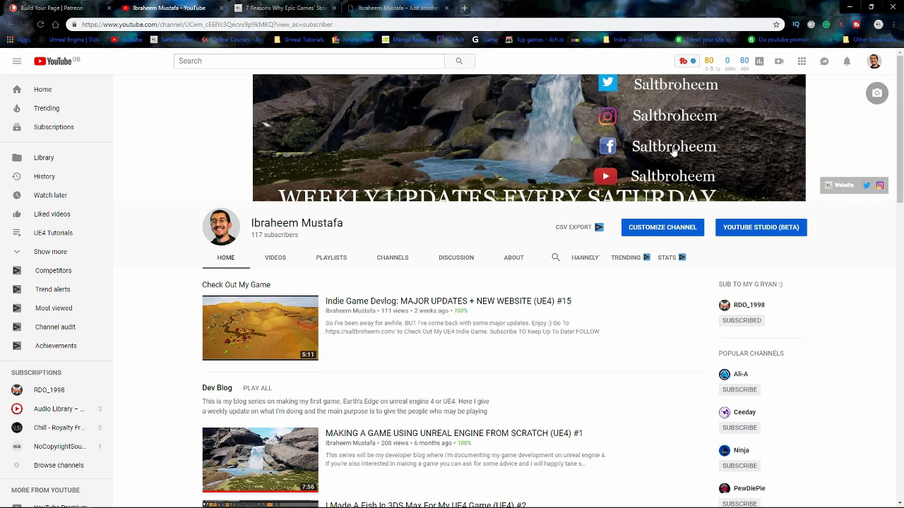
{"action": "left_click_drag", "start_coordinate": [342, 225], "coordinate": [252, 220]}
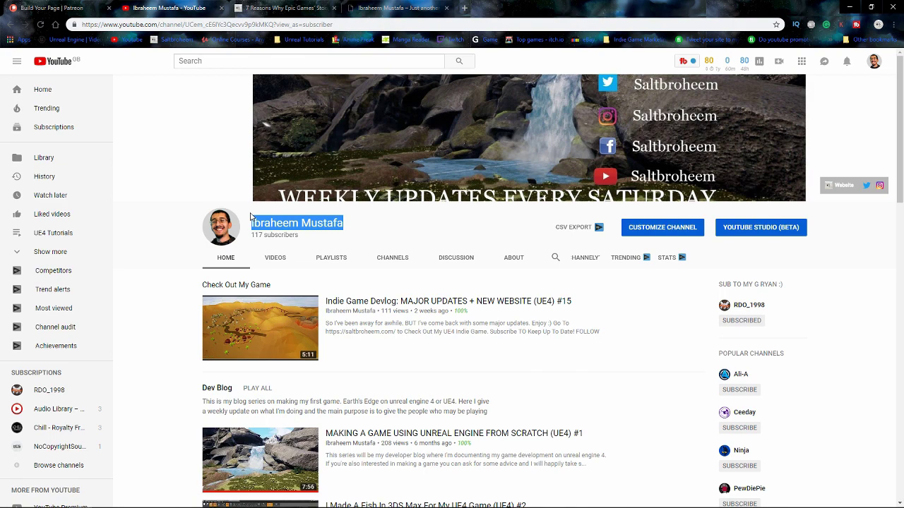
{"action": "left_click", "coordinate": [391, 246]}
Look over the channel's statistics summary, its UE4 Tutorials playlist and its popular uploads, and return to the channel banner
{"action": "mouse_move", "coordinate": [715, 74]}
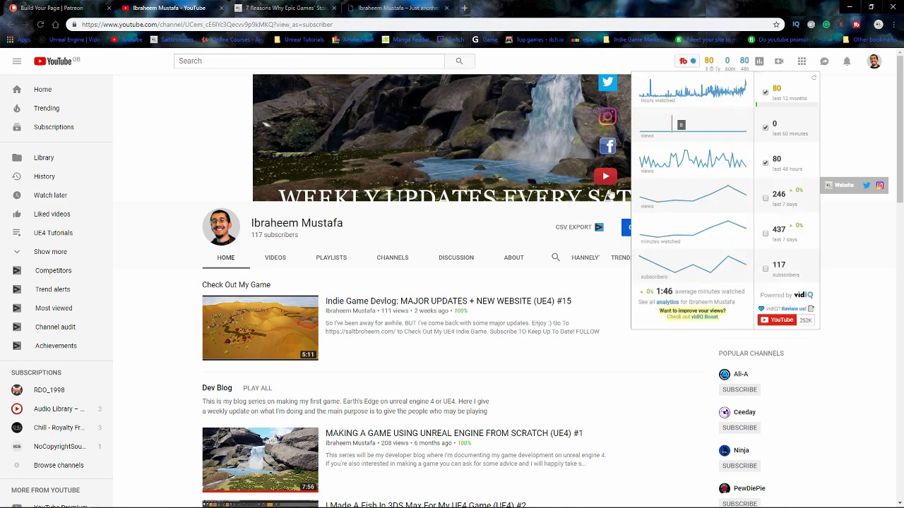
{"action": "scroll", "coordinate": [422, 341], "scroll_direction": "down", "scroll_amount": 9}
{"action": "scroll", "coordinate": [421, 342], "scroll_direction": "down", "scroll_amount": 1}
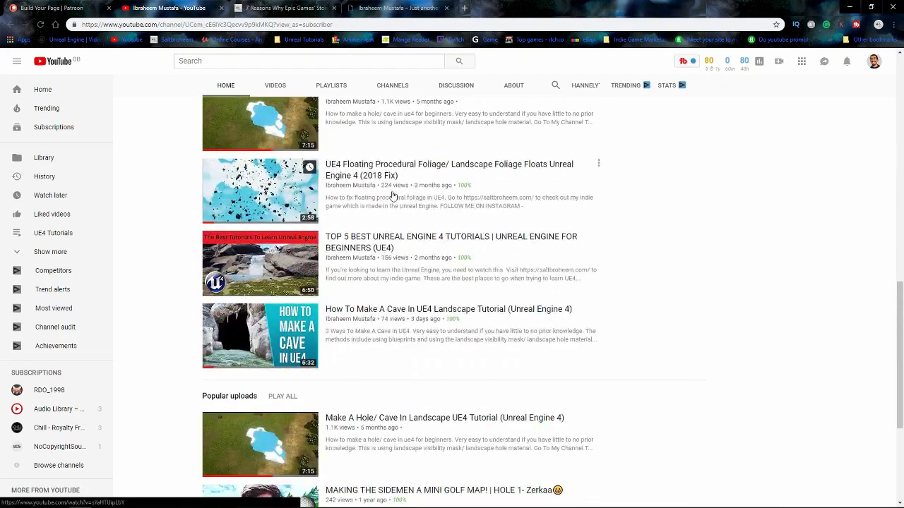
{"action": "scroll", "coordinate": [409, 212], "scroll_direction": "up", "scroll_amount": 1}
{"action": "scroll", "coordinate": [381, 226], "scroll_direction": "down", "scroll_amount": 4}
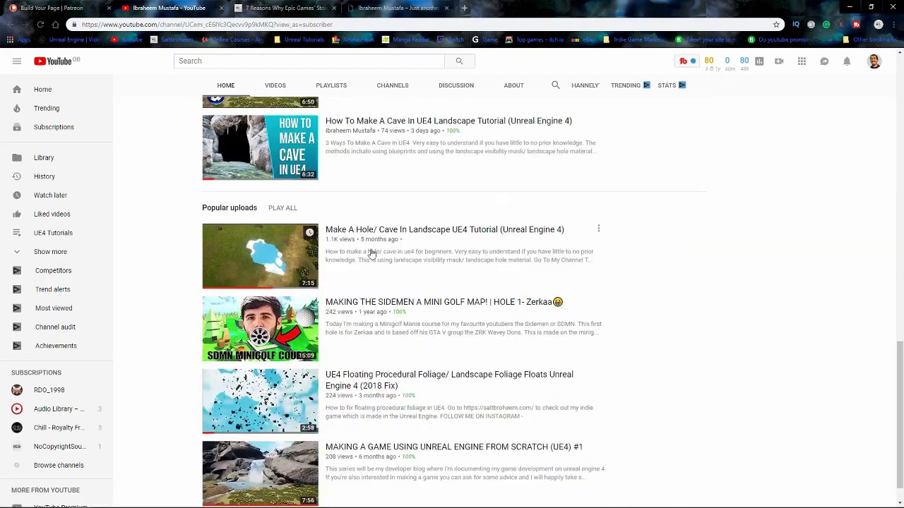
{"action": "scroll", "coordinate": [372, 255], "scroll_direction": "down", "scroll_amount": 1}
{"action": "scroll", "coordinate": [423, 282], "scroll_direction": "up", "scroll_amount": 5}
{"action": "scroll", "coordinate": [464, 305], "scroll_direction": "down", "scroll_amount": 3}
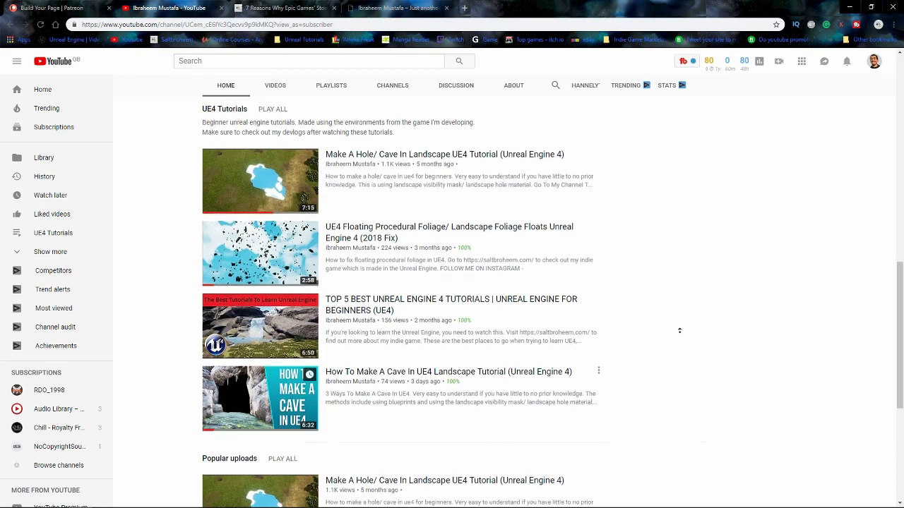
{"action": "scroll", "coordinate": [614, 318], "scroll_direction": "up", "scroll_amount": 10}
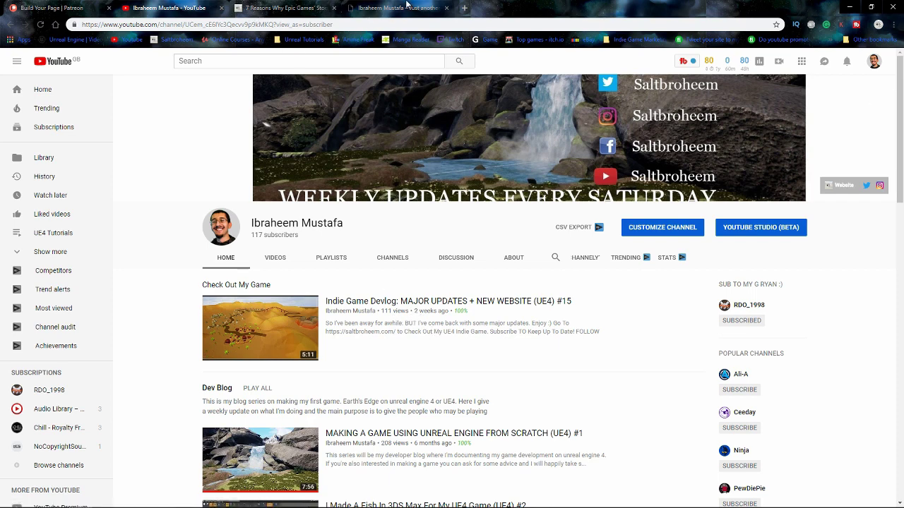
Close the Epic Games Store article and look through the new WordPress site's home page to its footer
{"action": "left_click", "coordinate": [334, 9]}
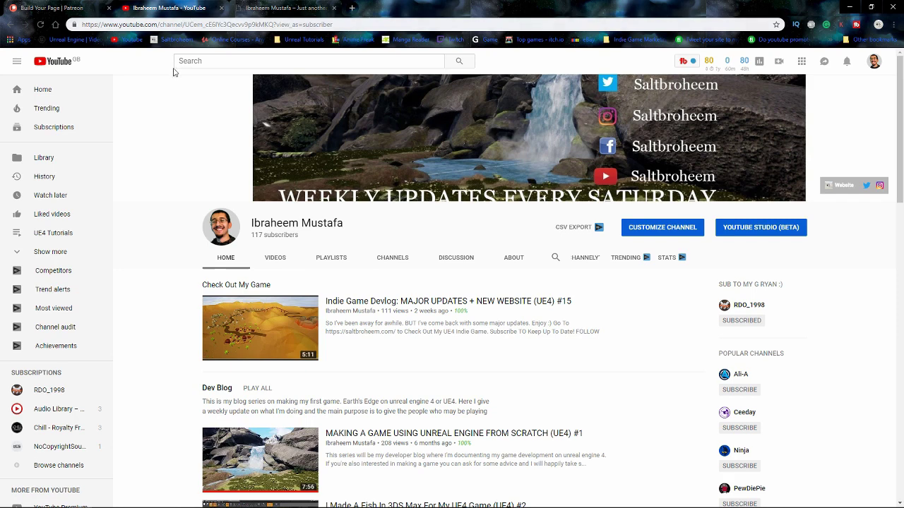
{"action": "left_click", "coordinate": [246, 7]}
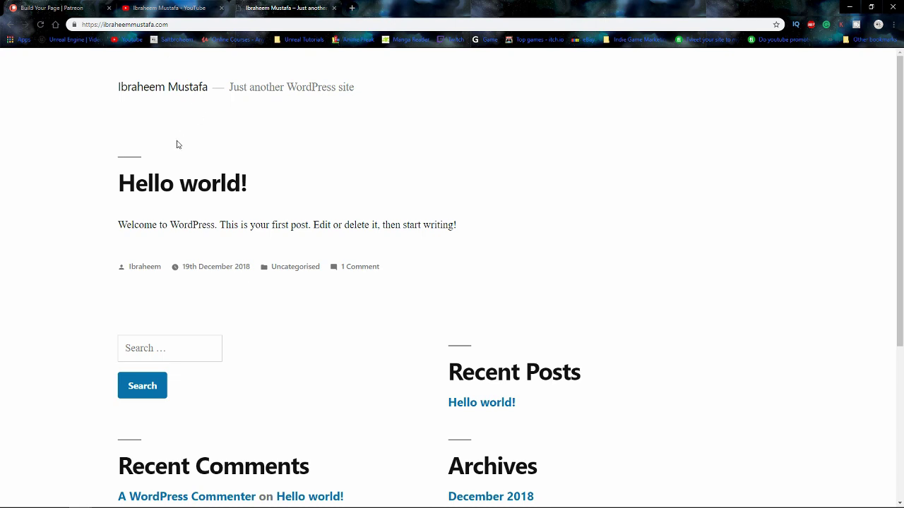
{"action": "left_click", "coordinate": [185, 10]}
{"action": "left_click", "coordinate": [242, 10]}
{"action": "scroll", "coordinate": [762, 256], "scroll_direction": "down", "scroll_amount": 3}
{"action": "middle_click", "coordinate": [637, 40]}
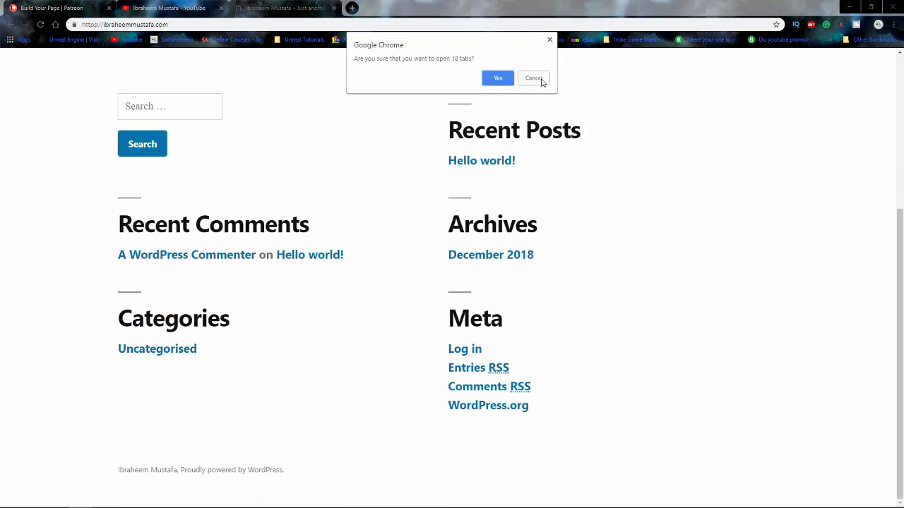
{"action": "left_click", "coordinate": [534, 79]}
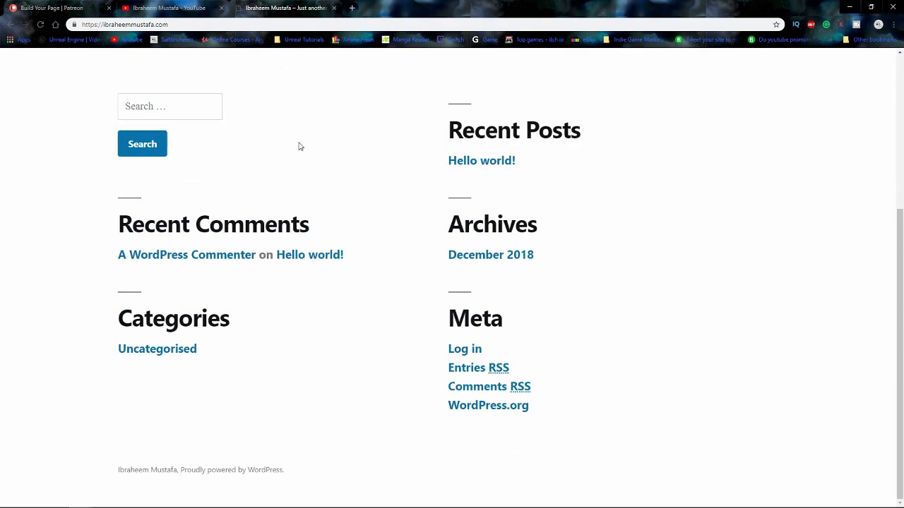
Highlight the site title and tagline above the WordPress site's first post, and clear the selection
{"action": "scroll", "coordinate": [347, 81], "scroll_direction": "up", "scroll_amount": 3}
{"action": "left_click_drag", "start_coordinate": [397, 85], "coordinate": [35, 63]}
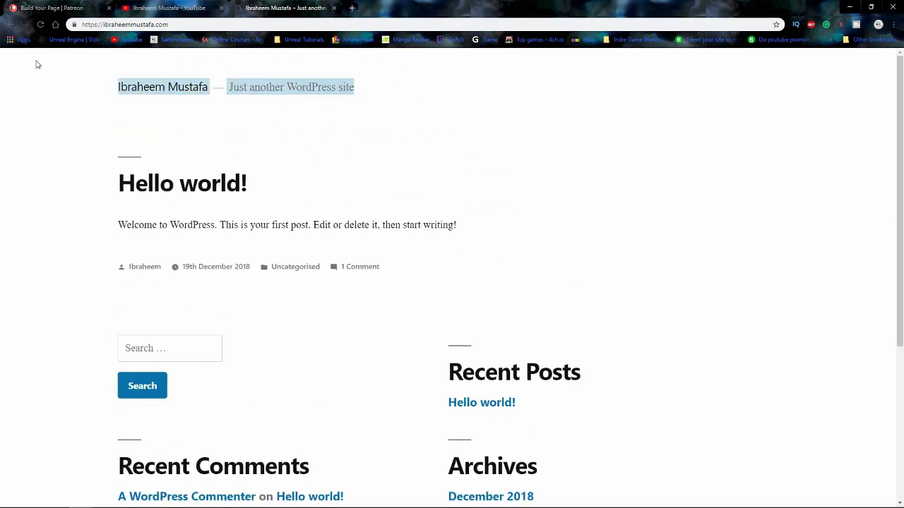
{"action": "left_click_drag", "start_coordinate": [357, 87], "coordinate": [390, 96]}
{"action": "left_click", "coordinate": [391, 96]}
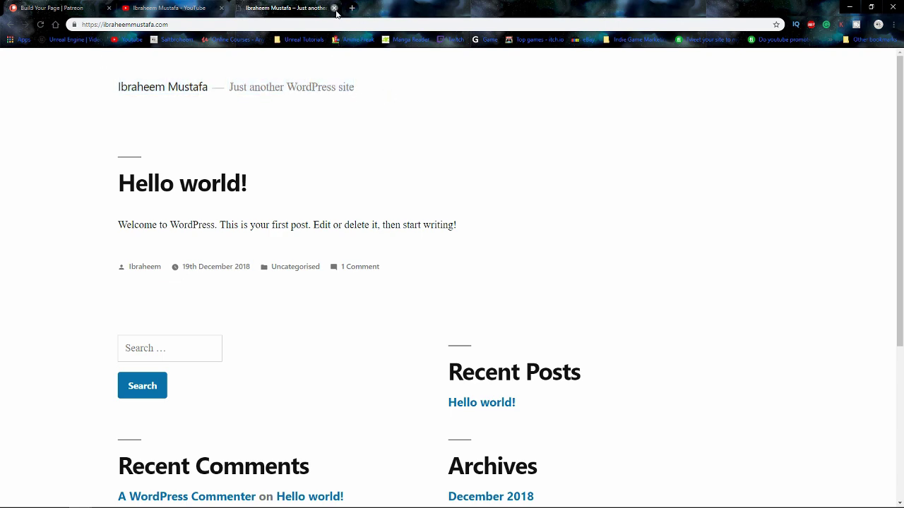
Close the WordPress and YouTube pages and review the Patreon page's About settings, including intro video, social links and advanced integrations
{"action": "left_click", "coordinate": [334, 8]}
{"action": "left_click", "coordinate": [220, 8]}
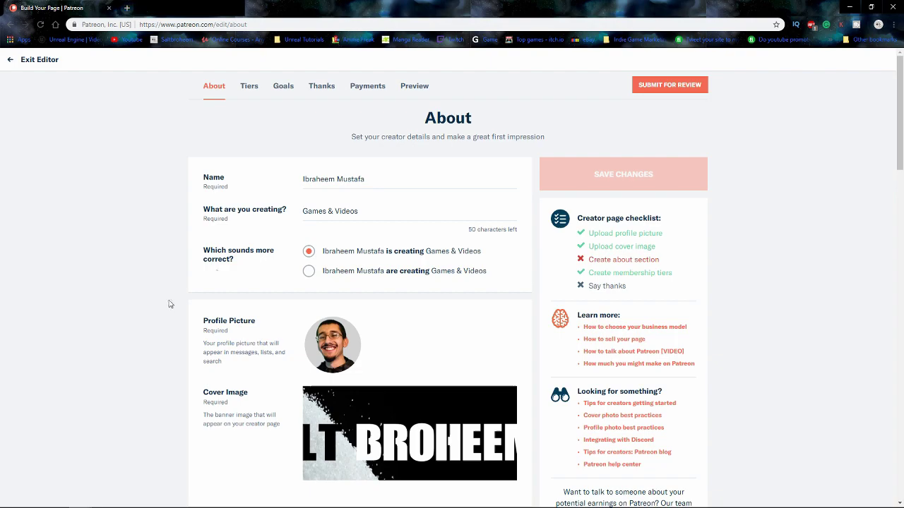
{"action": "scroll", "coordinate": [563, 256], "scroll_direction": "down", "scroll_amount": 9}
{"action": "scroll", "coordinate": [616, 254], "scroll_direction": "down", "scroll_amount": 10}
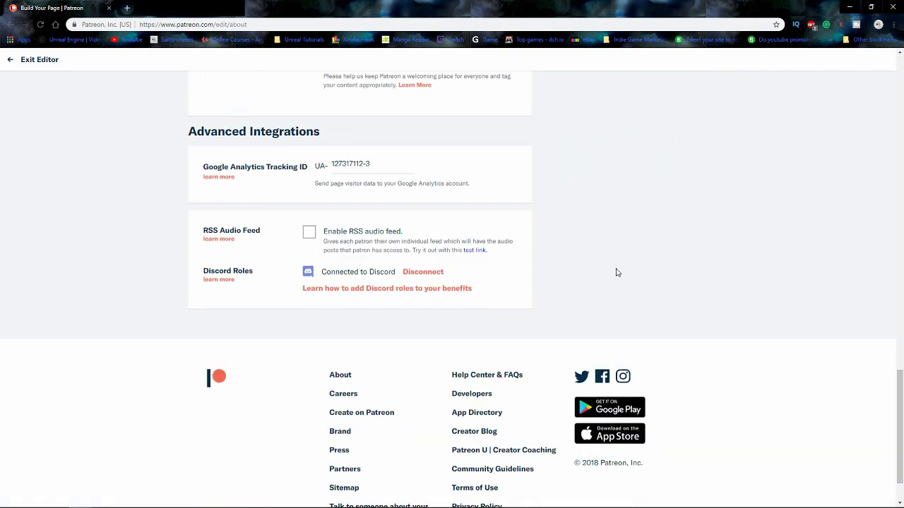
{"action": "scroll", "coordinate": [667, 279], "scroll_direction": "up", "scroll_amount": 15}
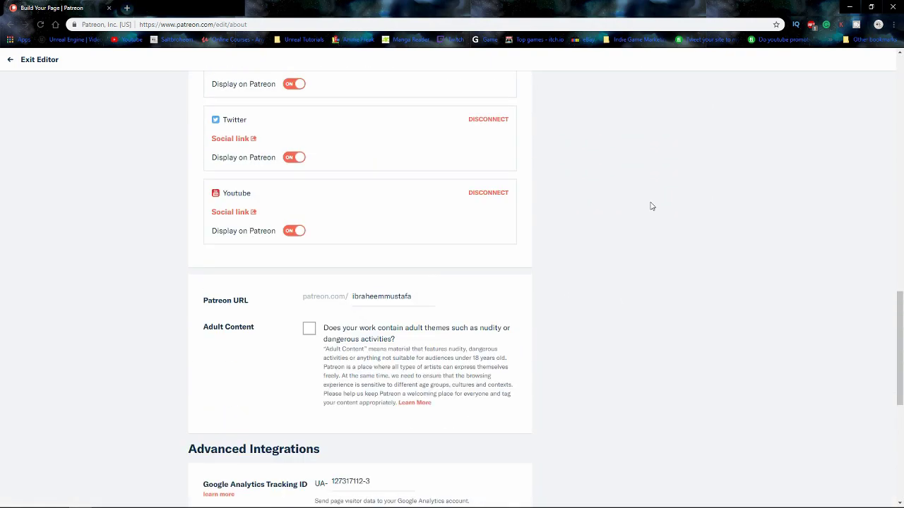
{"action": "scroll", "coordinate": [602, 207], "scroll_direction": "up", "scroll_amount": 5}
{"action": "scroll", "coordinate": [593, 231], "scroll_direction": "down", "scroll_amount": 13}
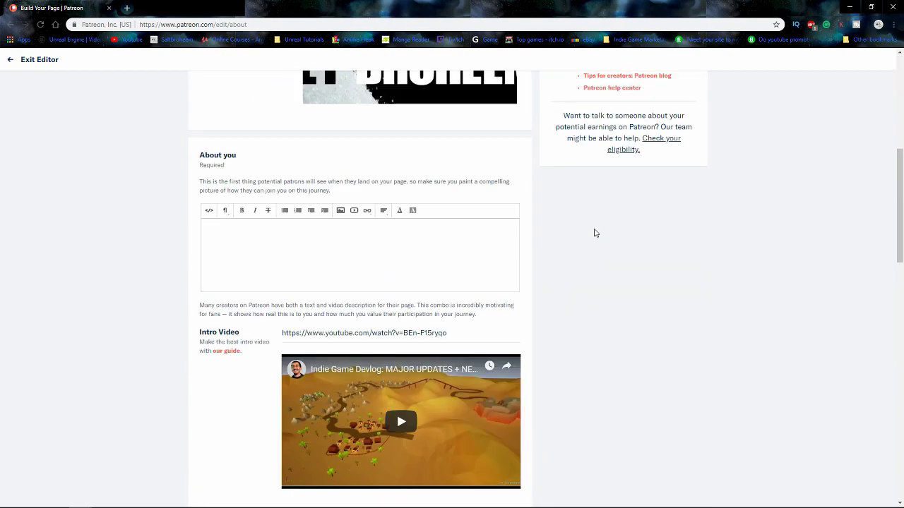
{"action": "scroll", "coordinate": [664, 386], "scroll_direction": "up", "scroll_amount": 10}
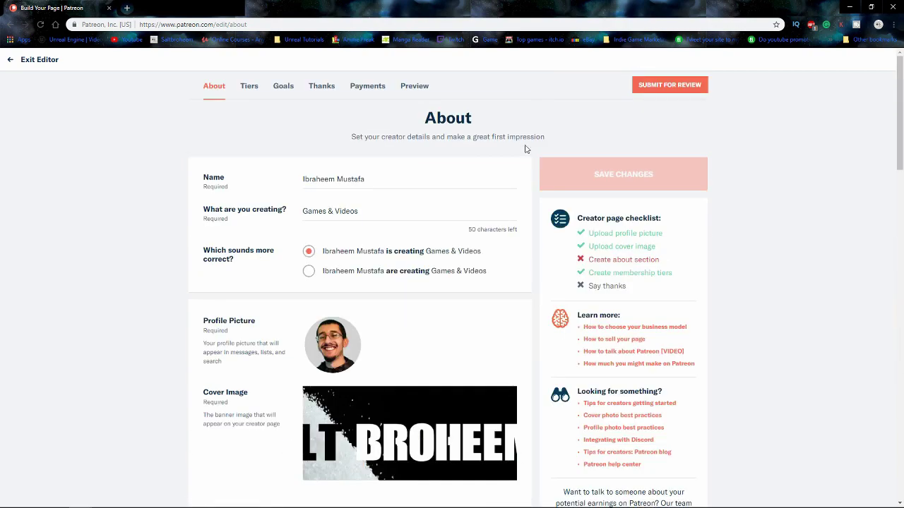
{"action": "scroll", "coordinate": [496, 204], "scroll_direction": "down", "scroll_amount": 6}
{"action": "scroll", "coordinate": [496, 204], "scroll_direction": "down", "scroll_amount": 7}
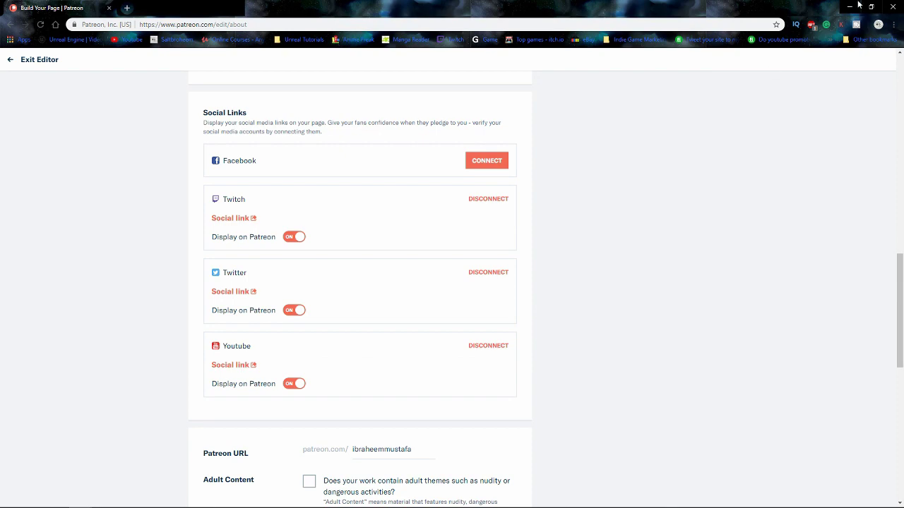
Close the browser to return to Unreal Editor, and tour the level's waterfall, river, trees and rock cliffs
{"action": "left_click", "coordinate": [893, 6]}
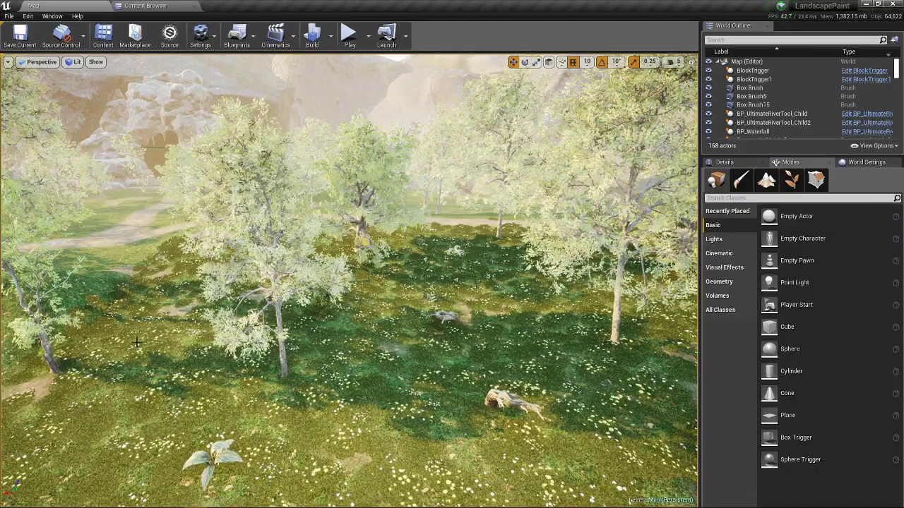
{"action": "right_click_drag", "start_coordinate": [136, 342], "coordinate": [508, 303]}
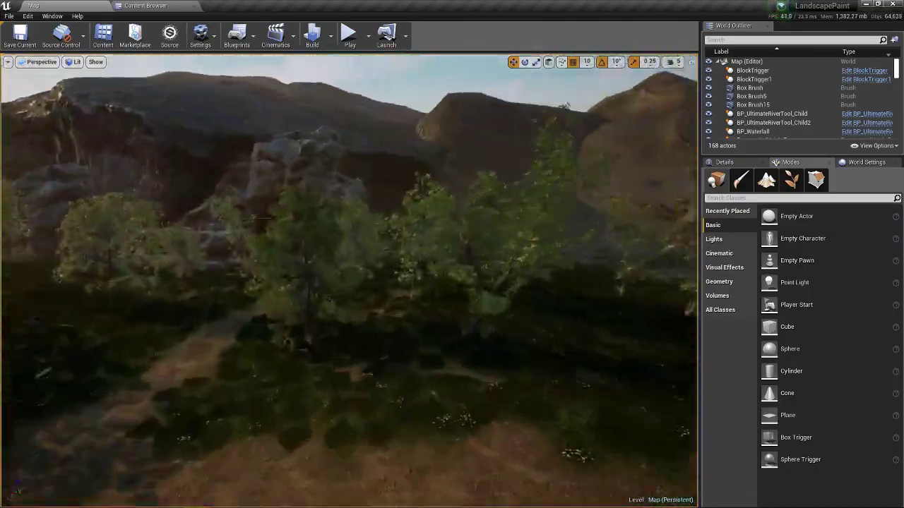
{"action": "right_click_drag", "start_coordinate": [353, 282], "coordinate": [395, 261]}
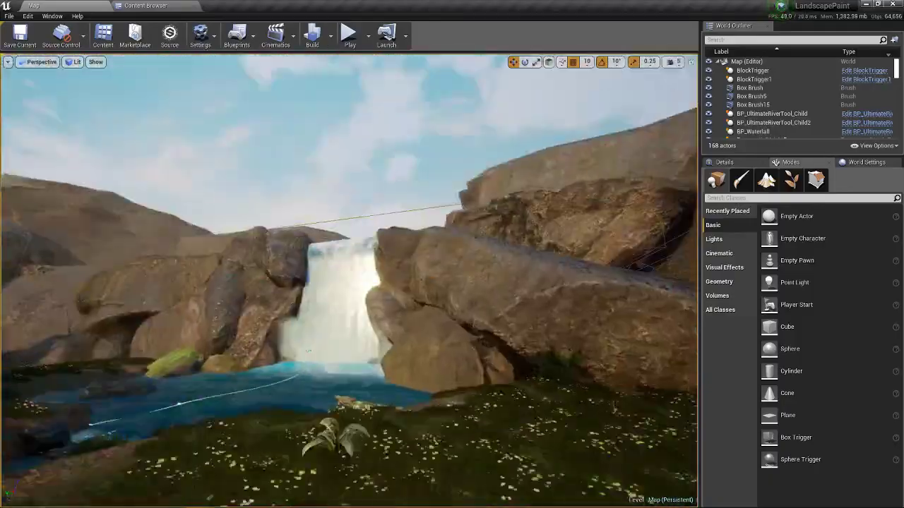
{"action": "right_click_drag", "start_coordinate": [145, 340], "coordinate": [391, 349]}
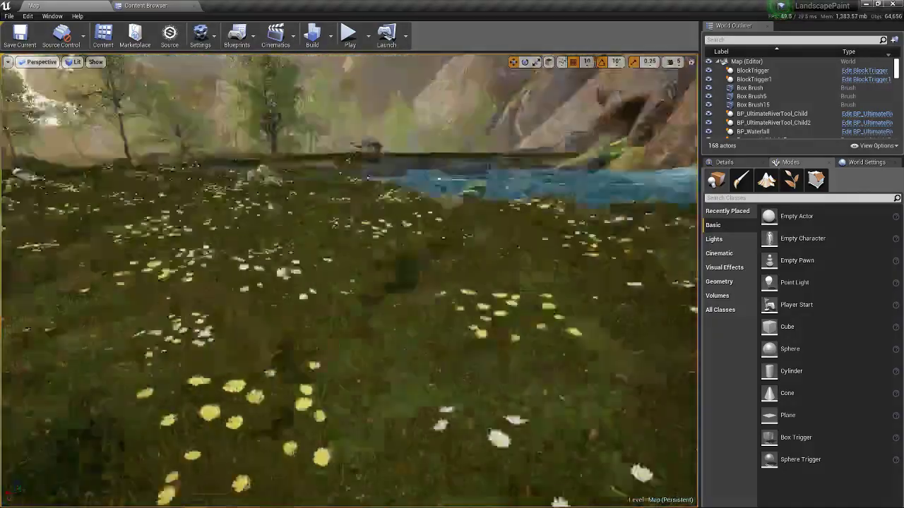
{"action": "right_click_drag", "start_coordinate": [353, 283], "coordinate": [261, 219]}
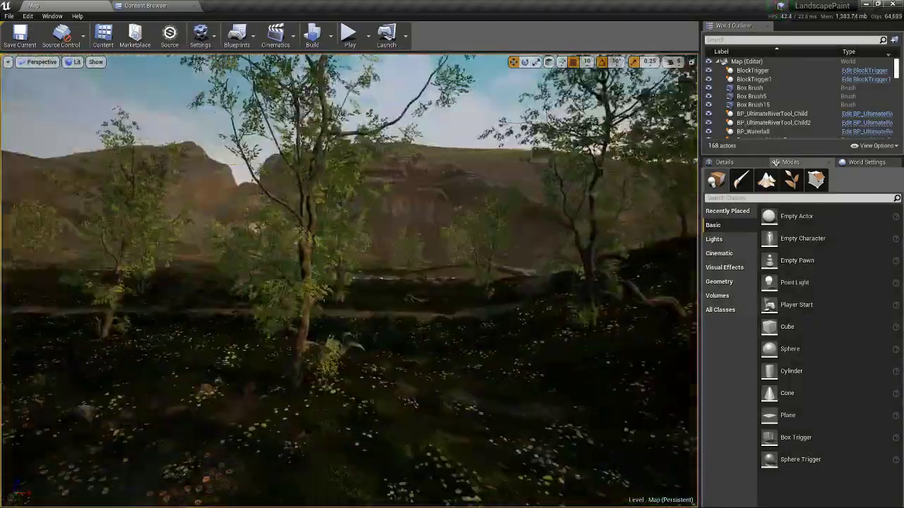
{"action": "key", "text": "w"}
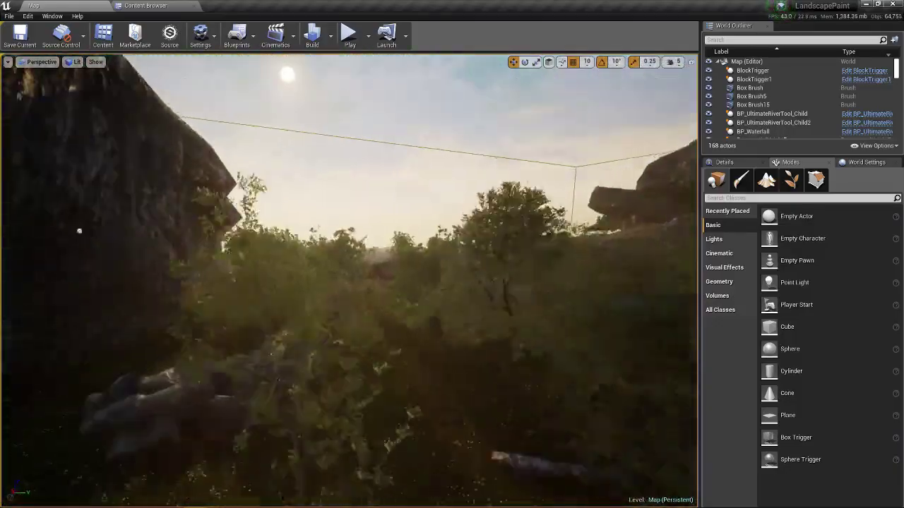
{"action": "right_click_drag", "start_coordinate": [349, 280], "coordinate": [399, 198]}
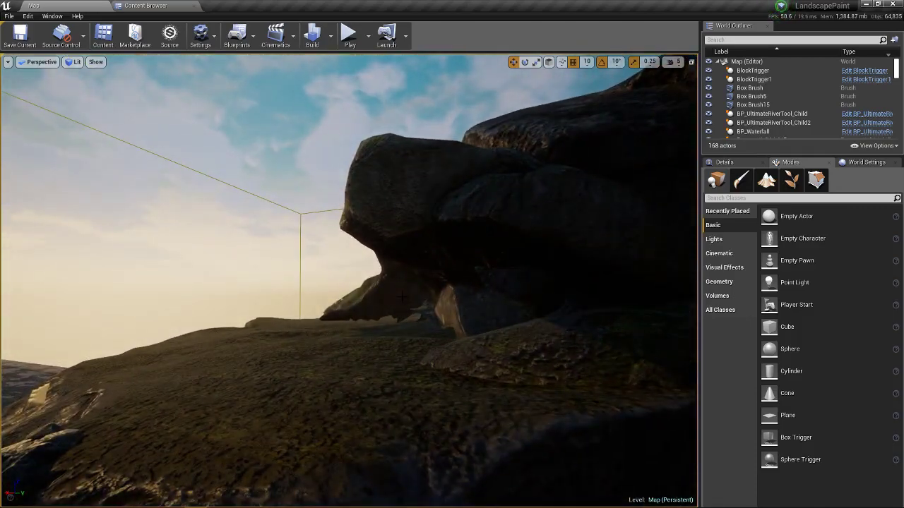
Lower the overhanging background rock SM_Stone_Background_MoreMoss3 toward the cliff ledge beneath it, and deselect it
{"action": "left_click", "coordinate": [403, 297]}
{"action": "right_click_drag", "start_coordinate": [402, 298], "coordinate": [487, 297]}
{"action": "key", "text": "w"}
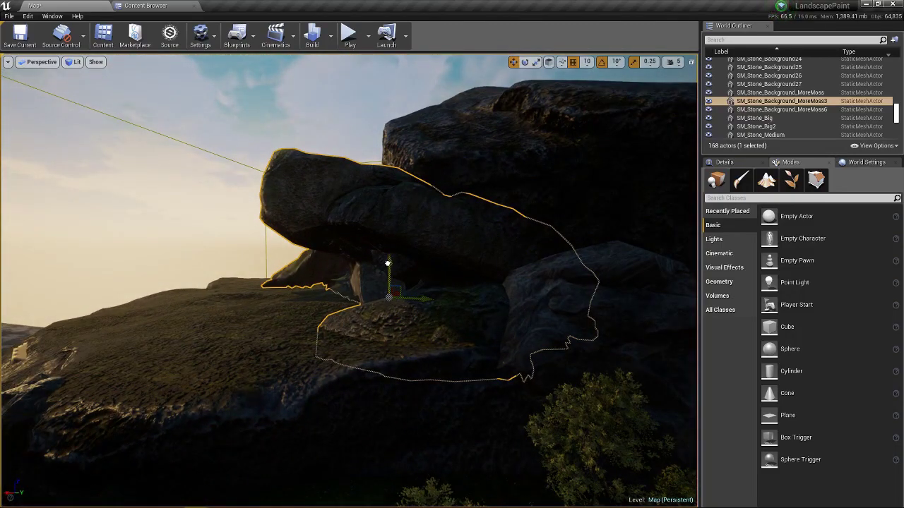
{"action": "left_click", "coordinate": [258, 287]}
{"action": "left_click", "coordinate": [222, 230]}
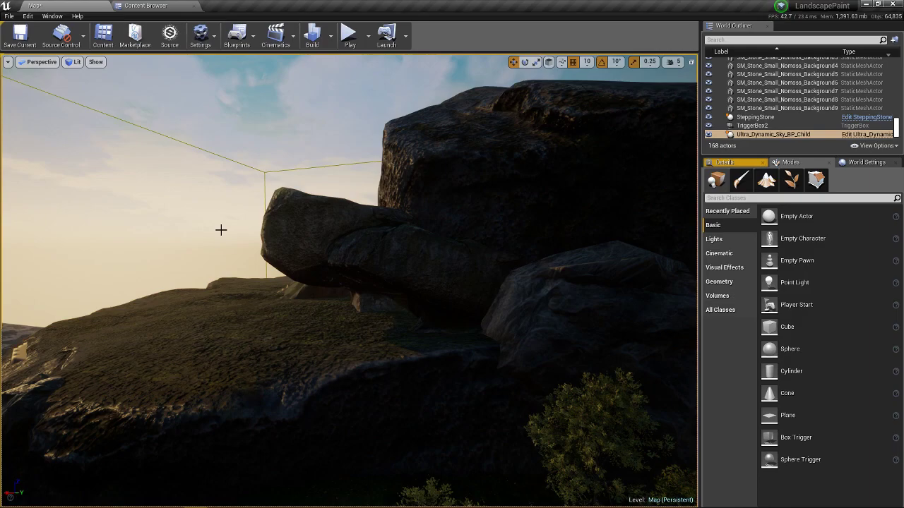
Fly around the level to view the dirt paths, wooded areas, waterfall pool, river and surrounding cliffs
{"action": "key", "text": "s"}
{"action": "right_click_drag", "start_coordinate": [221, 230], "coordinate": [134, 322]}
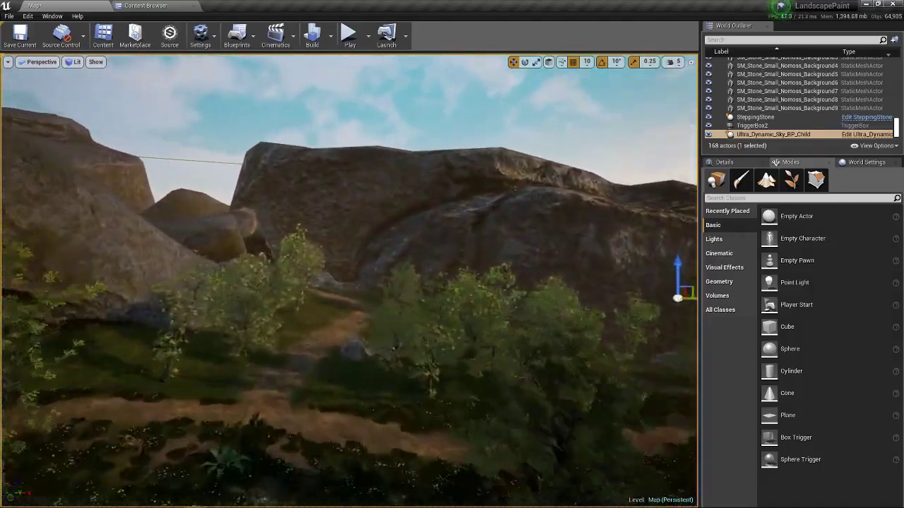
{"action": "right_click_drag", "start_coordinate": [349, 282], "coordinate": [395, 314]}
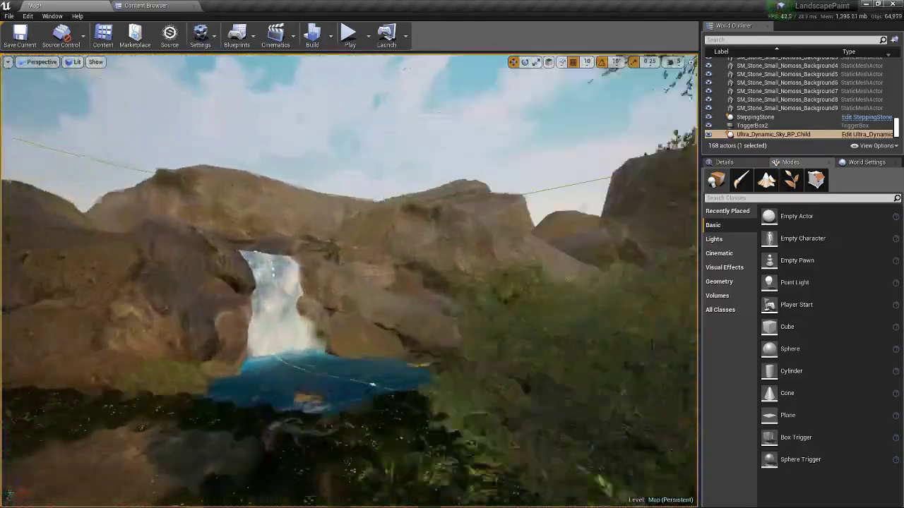
{"action": "right_click_drag", "start_coordinate": [437, 282], "coordinate": [494, 282]}
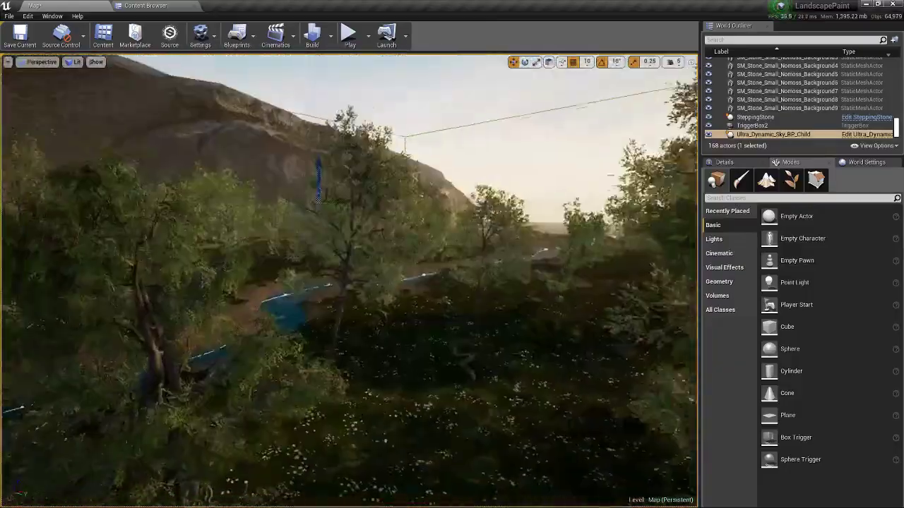
{"action": "right_click_drag", "start_coordinate": [350, 282], "coordinate": [321, 291]}
{"action": "right_click_drag", "start_coordinate": [466, 282], "coordinate": [395, 282]}
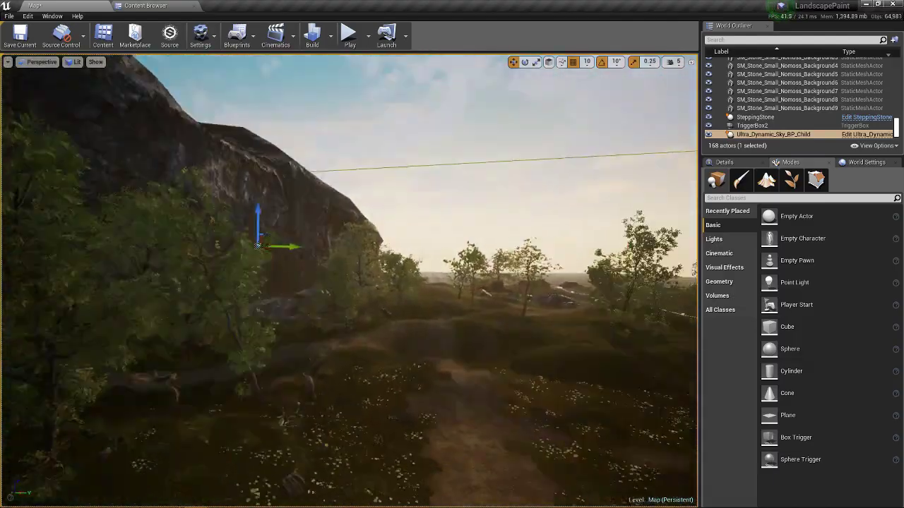
{"action": "right_click_drag", "start_coordinate": [350, 281], "coordinate": [363, 304]}
{"action": "key", "text": "w"}
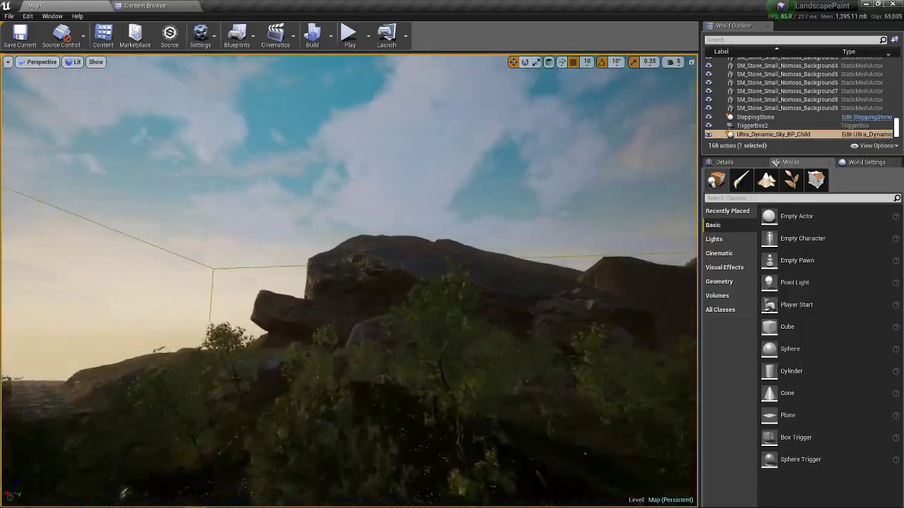
{"action": "key", "text": "w"}
{"action": "right_click_drag", "start_coordinate": [349, 280], "coordinate": [497, 317]}
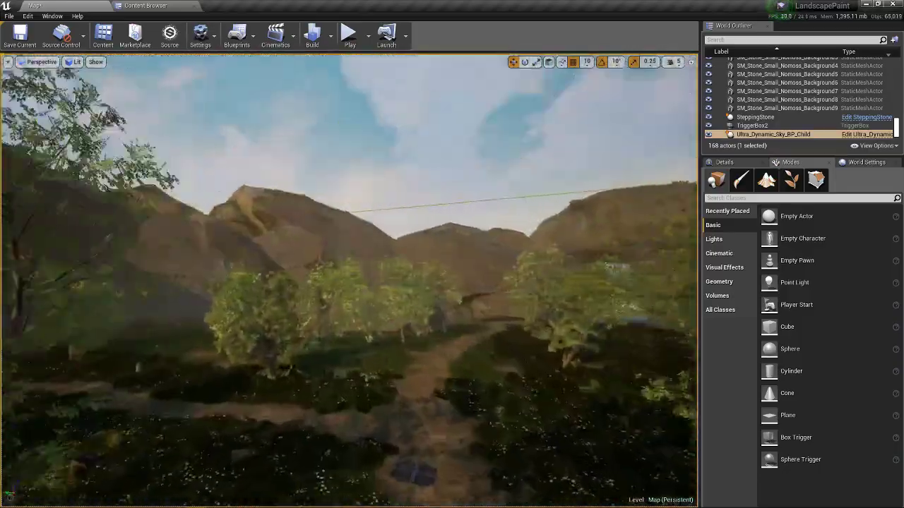
Fly along the dirt path between the trees to view the rock cliffs and the waterfall
{"action": "key", "text": "Up"}
{"action": "key", "text": "Up"}
{"action": "key", "text": "Up"}
{"action": "key", "text": "Up"}
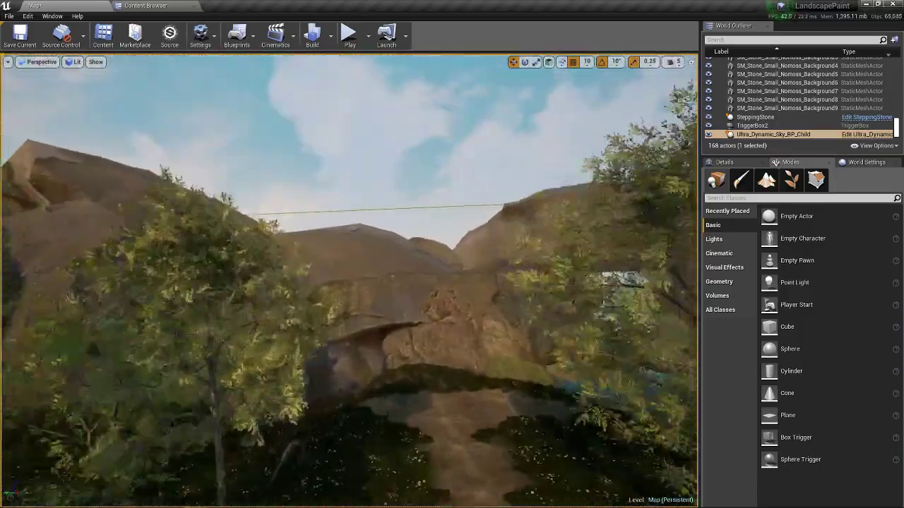
{"action": "key", "text": "w"}
{"action": "right_click_drag", "start_coordinate": [349, 281], "coordinate": [682, 258]}
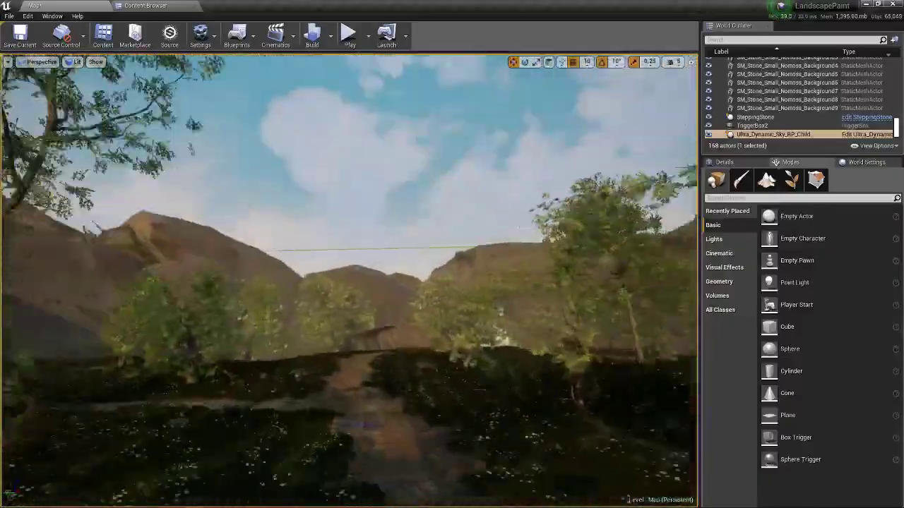
{"action": "key", "text": "Up"}
{"action": "key", "text": "Up"}
{"action": "key", "text": "Up"}
{"action": "key", "text": "Up"}
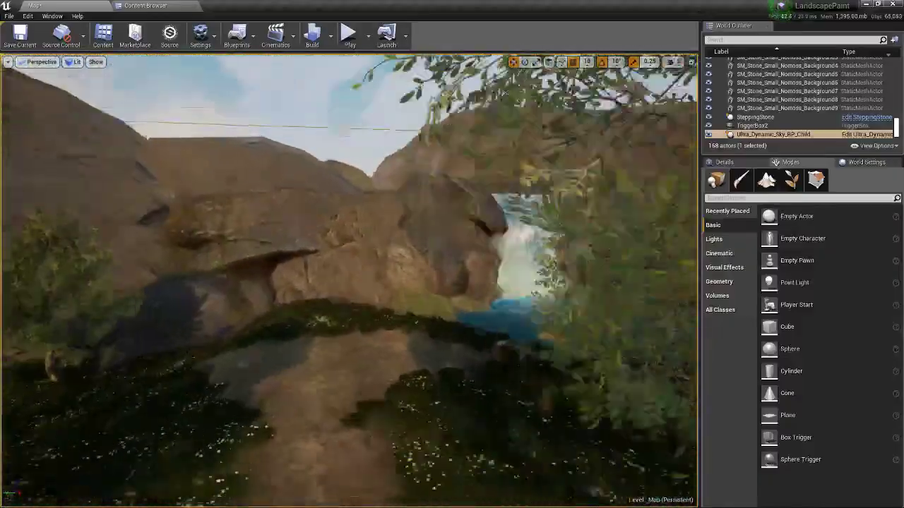
Look around the level at the sunlit sky, overhanging cliff and wooded path, and return to the view of the waterfall
{"action": "key", "text": "w"}
{"action": "right_click_drag", "start_coordinate": [349, 281], "coordinate": [675, 243]}
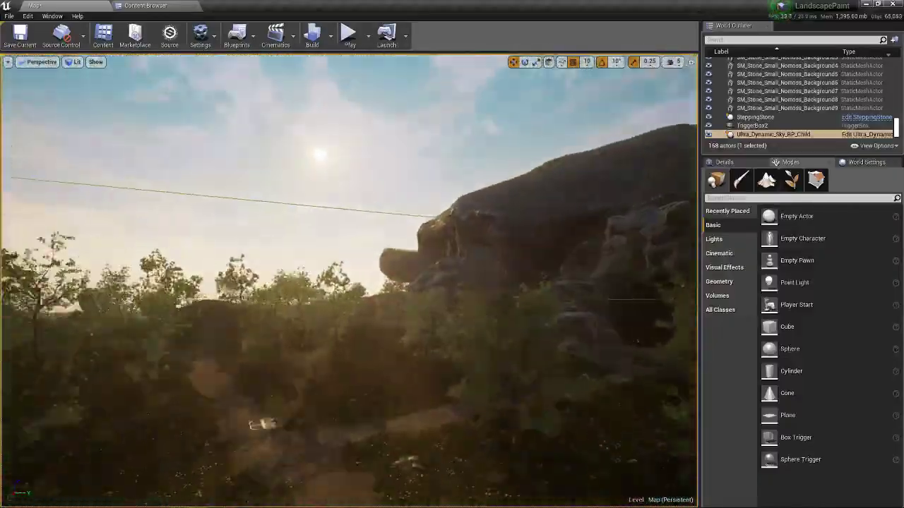
{"action": "key", "text": "Up"}
{"action": "key", "text": "Up"}
{"action": "key", "text": "Up"}
{"action": "key", "text": "Up"}
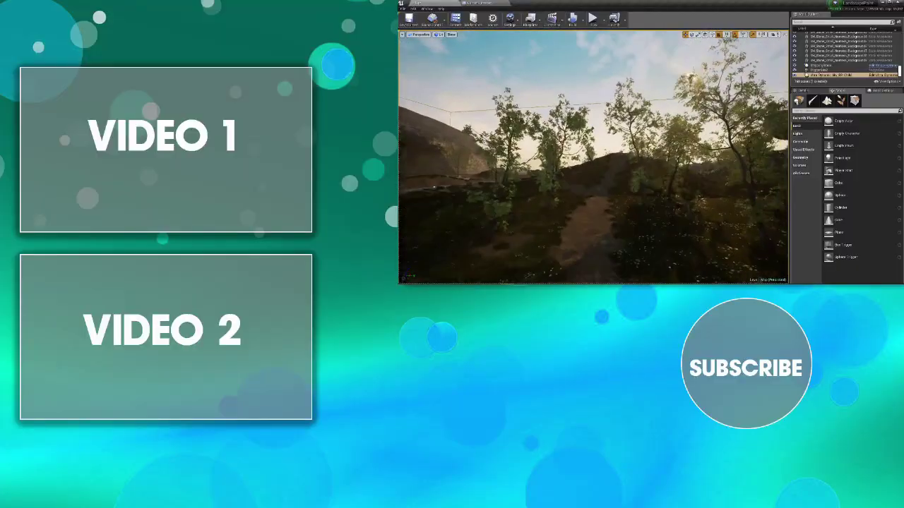
{"action": "key", "text": "w"}
{"action": "right_click_drag", "start_coordinate": [593, 156], "coordinate": [628, 169]}
{"action": "key", "text": "w"}
{"action": "key", "text": "w"}
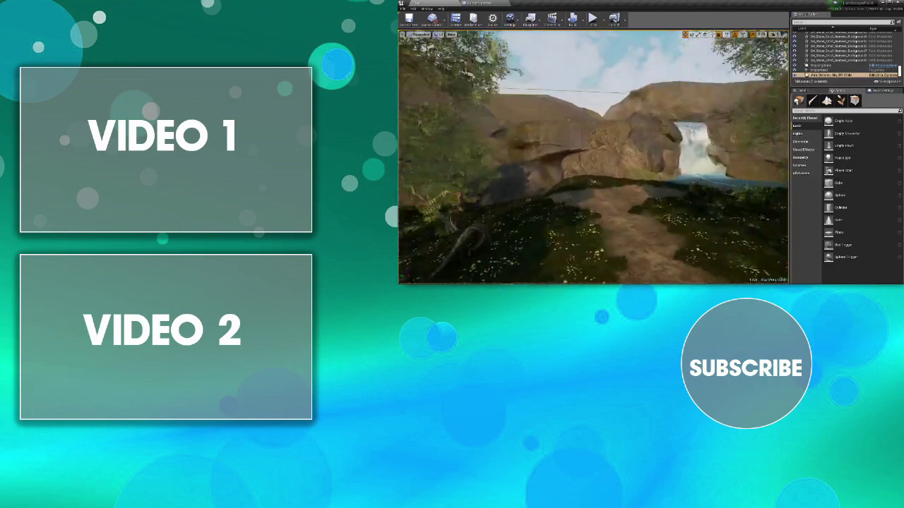